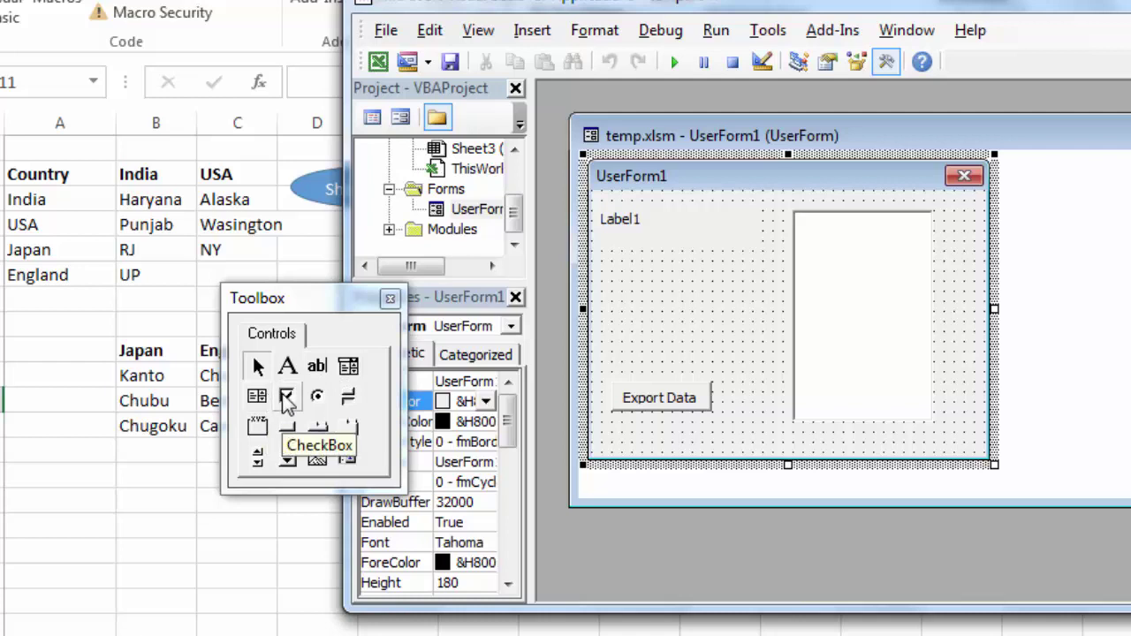
Draw CheckBox1 on UserForm1 below Label1, widened so its whole caption shows
{"action": "left_click", "coordinate": [288, 397]}
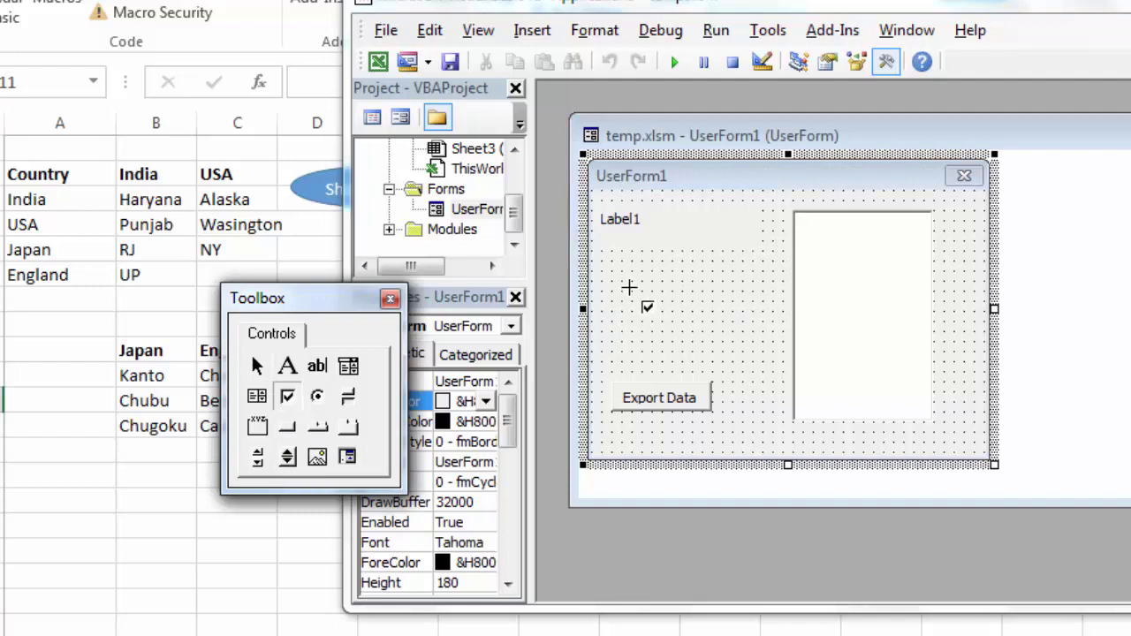
{"action": "left_click_drag", "start_coordinate": [606, 279], "coordinate": [657, 305]}
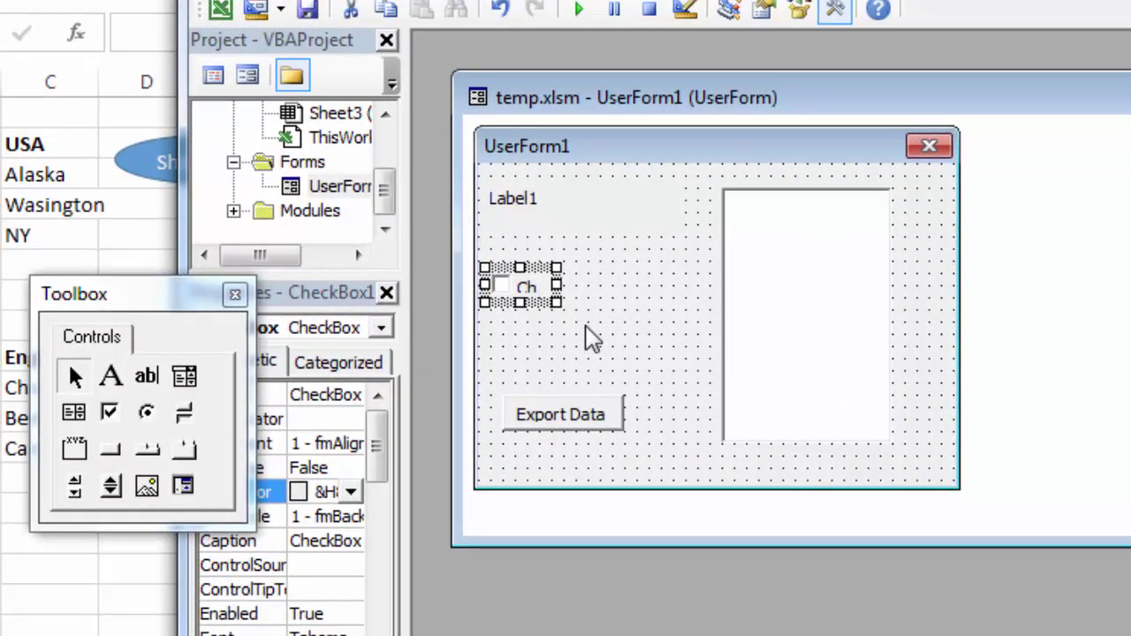
{"action": "left_click_drag", "start_coordinate": [559, 301], "coordinate": [712, 316]}
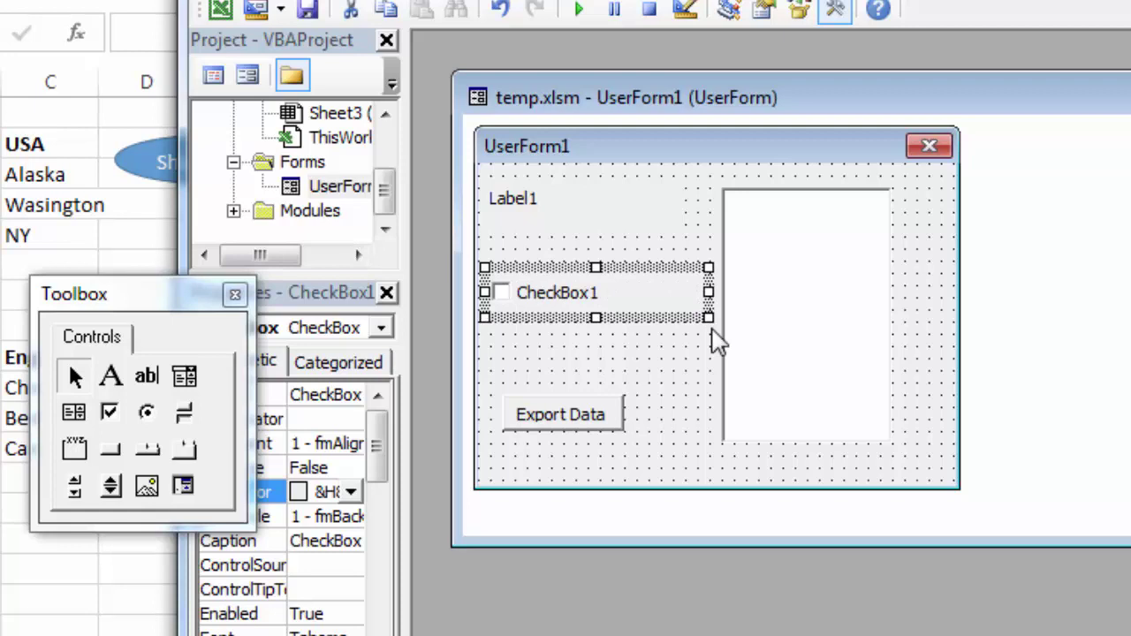
{"action": "left_click", "coordinate": [234, 294]}
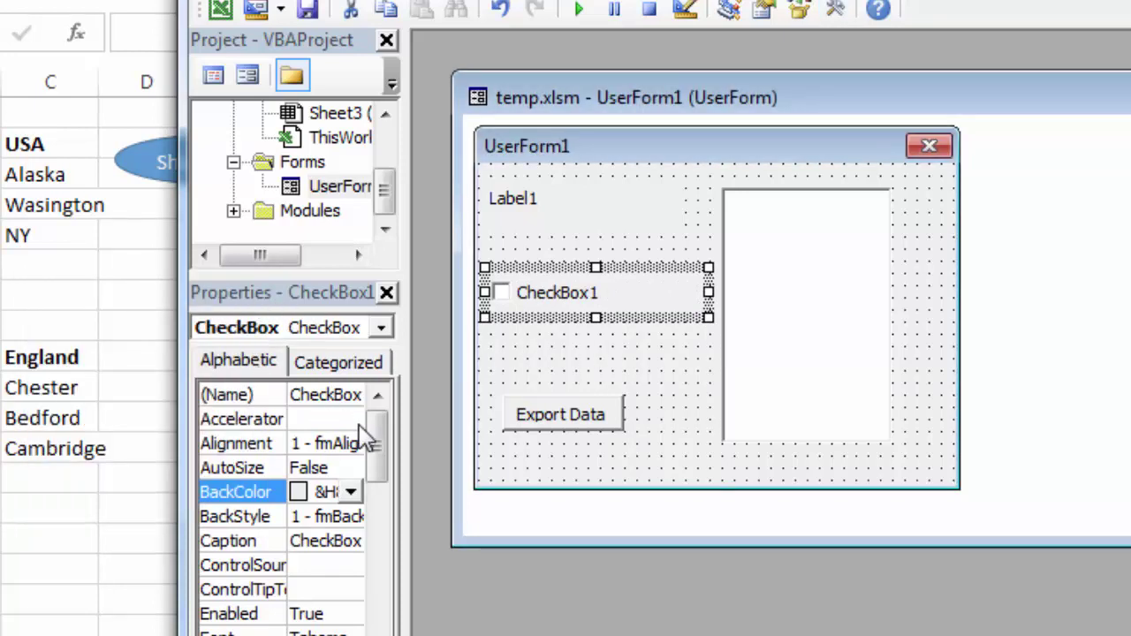
{"action": "left_click", "coordinate": [386, 442]}
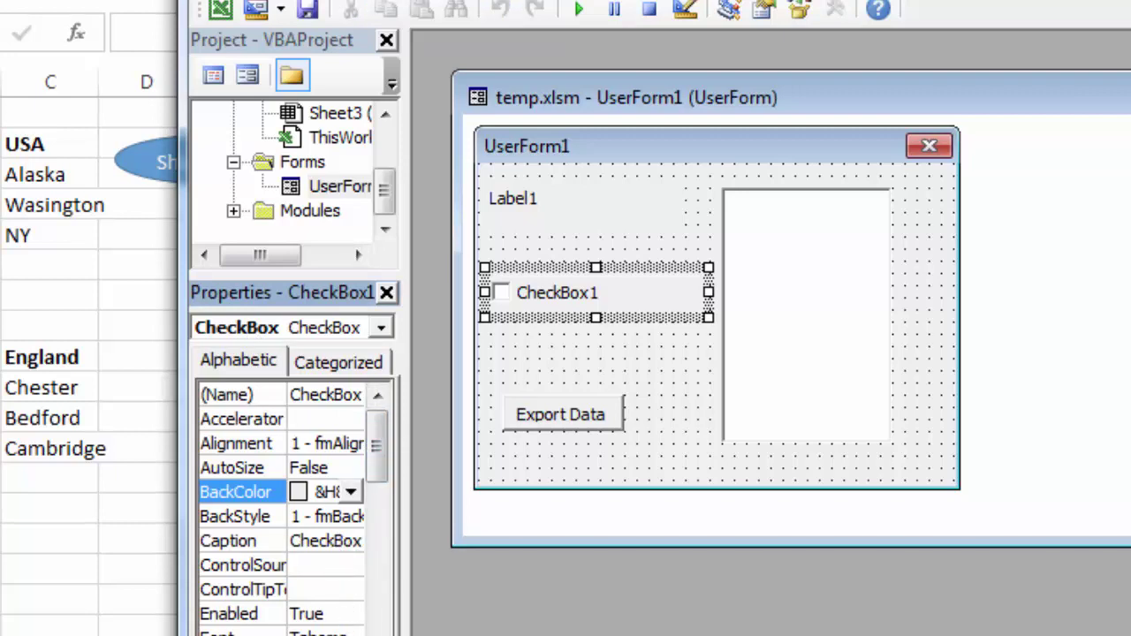
Set CheckBox1's caption font to bold, 12-point Tahoma
{"action": "left_click", "coordinate": [345, 630]}
{"action": "left_click", "coordinate": [354, 631]}
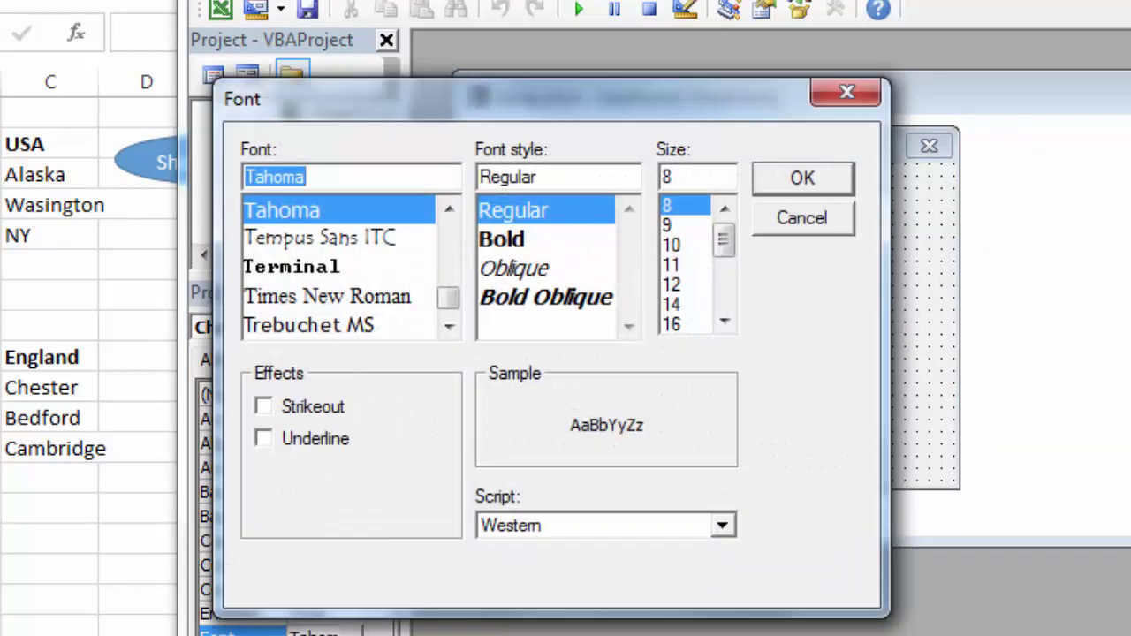
{"action": "left_click", "coordinate": [523, 240]}
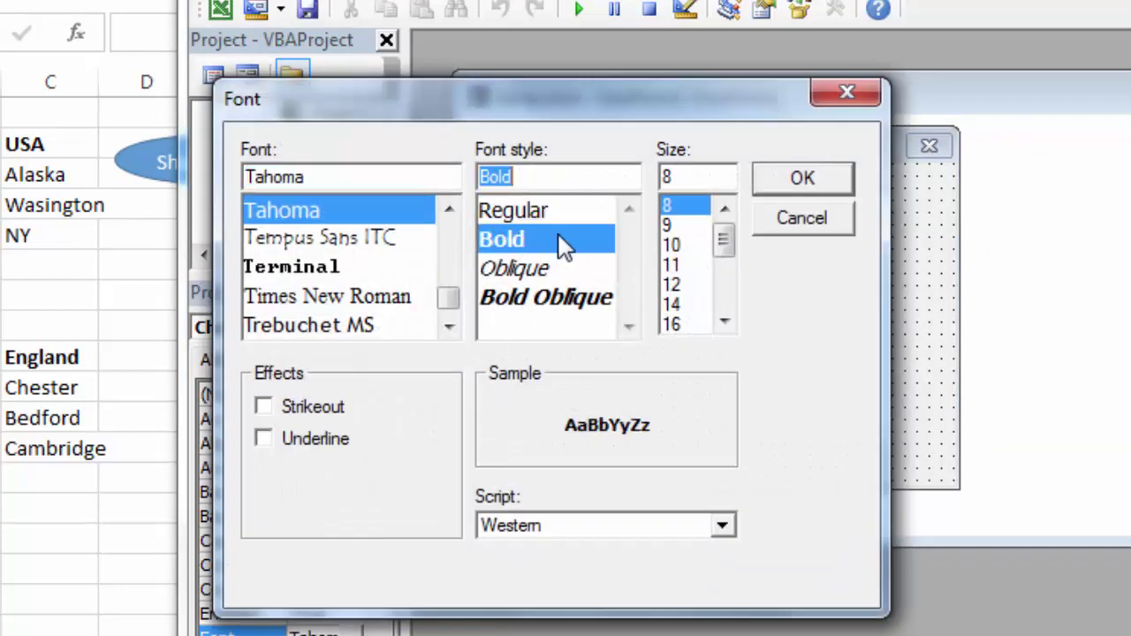
{"action": "left_click", "coordinate": [679, 287]}
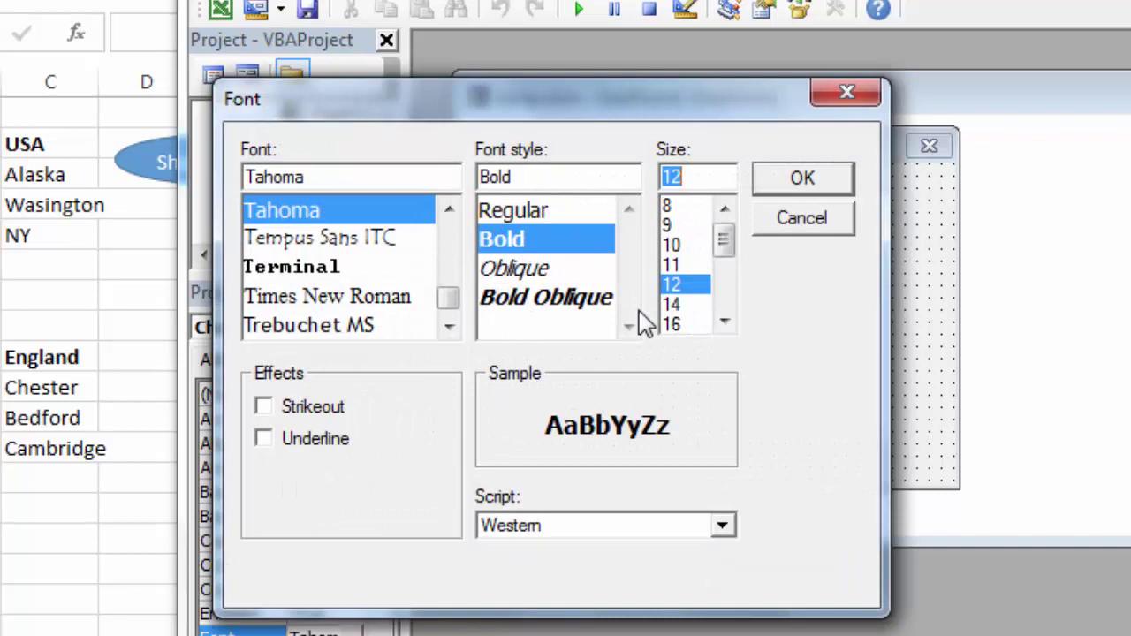
{"action": "left_click", "coordinate": [783, 184]}
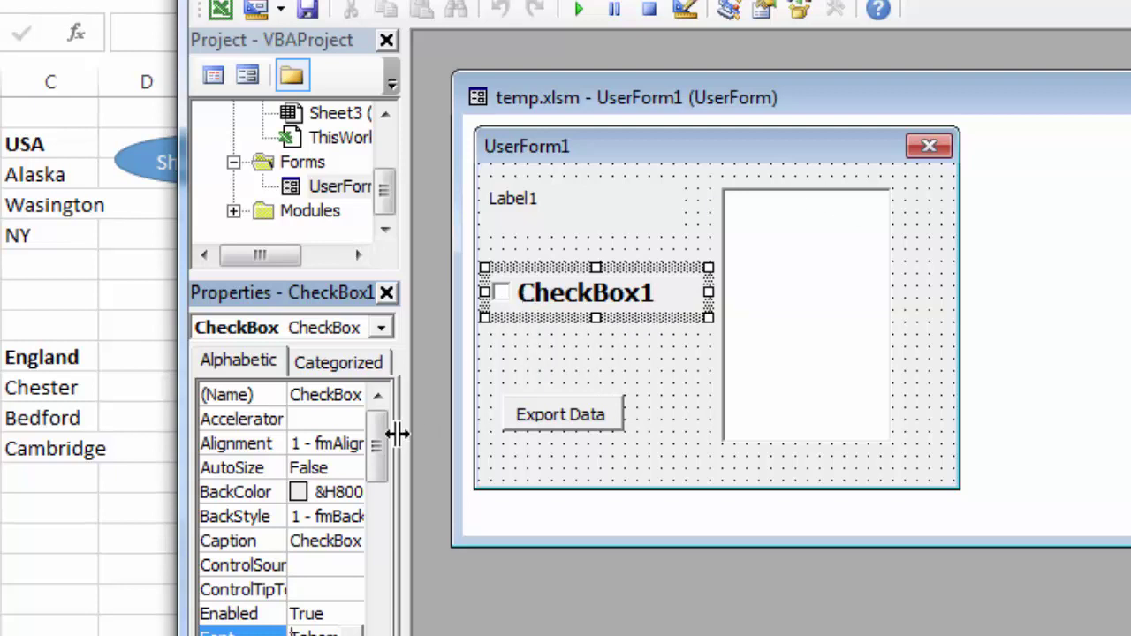
Replace the checkbox caption CheckBox1 with 'Choose Sub'
{"action": "left_click", "coordinate": [343, 541]}
{"action": "key", "text": "BackSpace"}
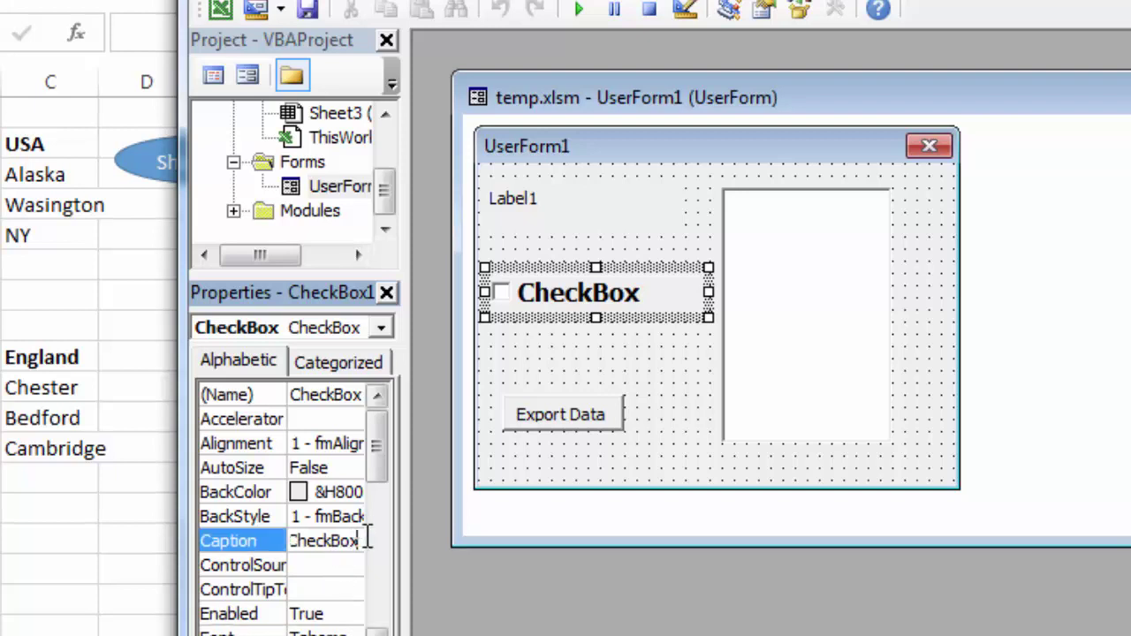
{"action": "key", "text": "BackSpace"}
{"action": "key", "text": "BackSpace"}
{"action": "key", "text": "BackSpace"}
{"action": "type", "text": "Cho"}
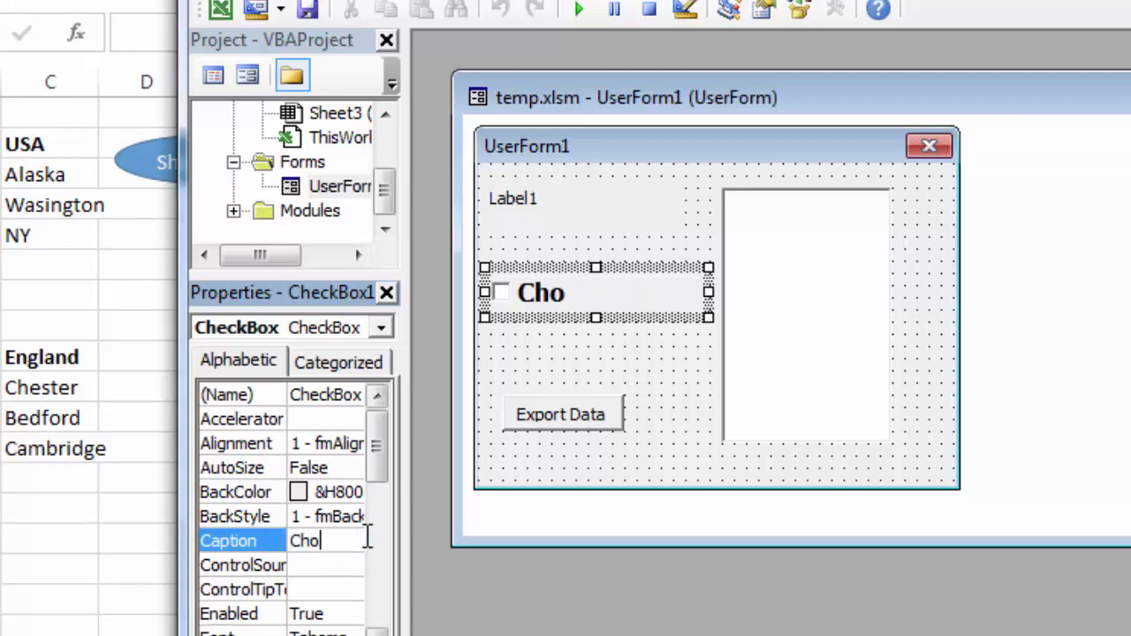
{"action": "type", "text": "ose S"}
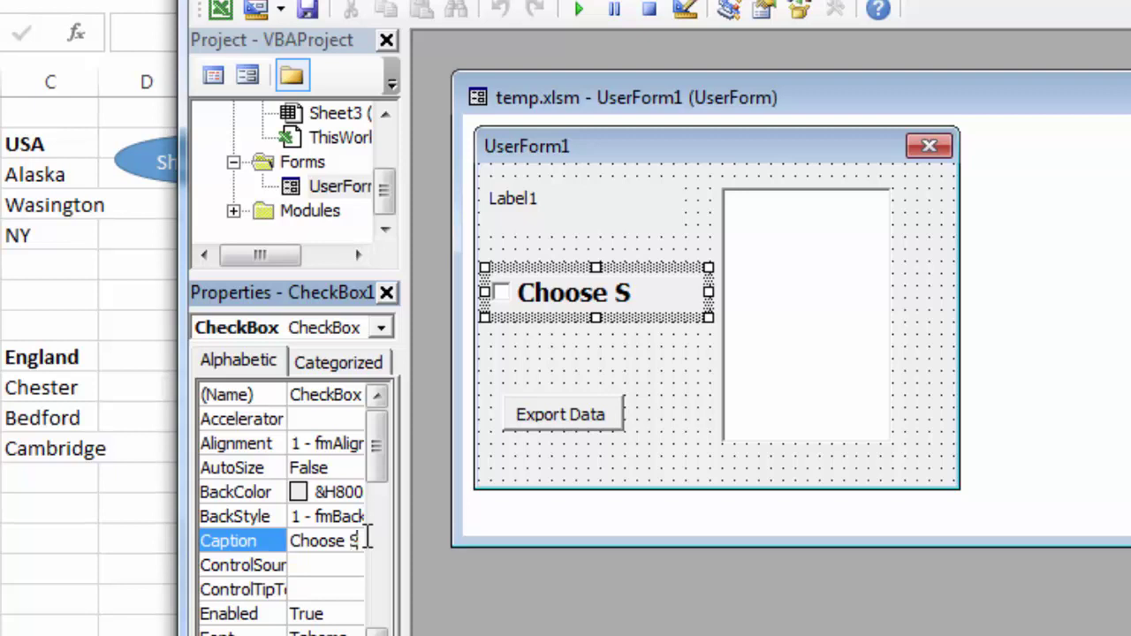
{"action": "type", "text": "ub"}
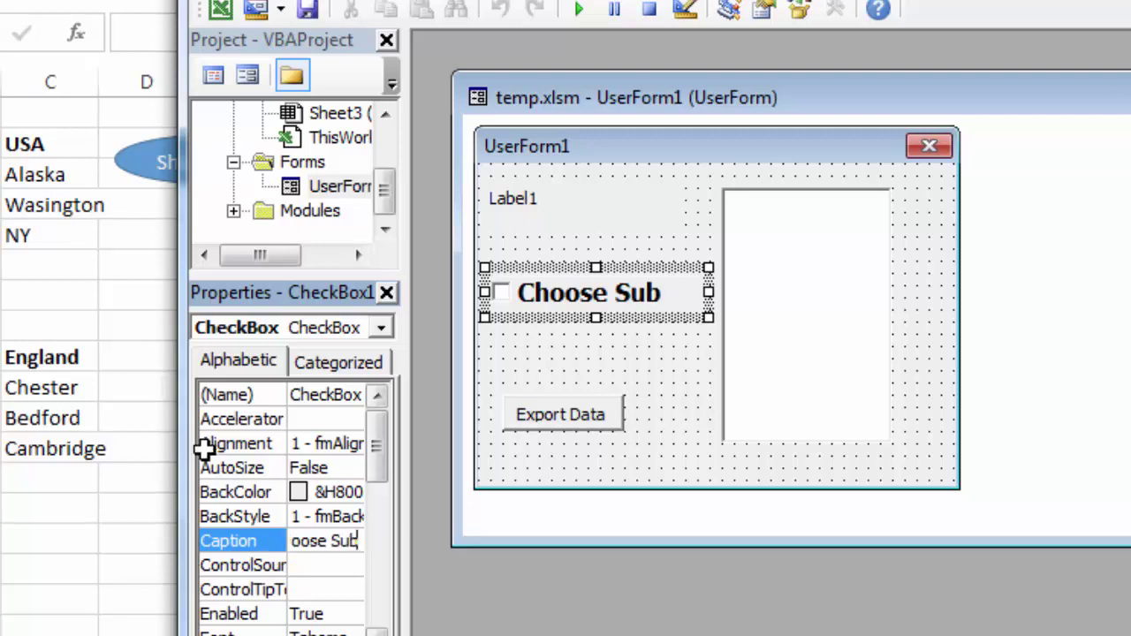
{"action": "left_click", "coordinate": [533, 373]}
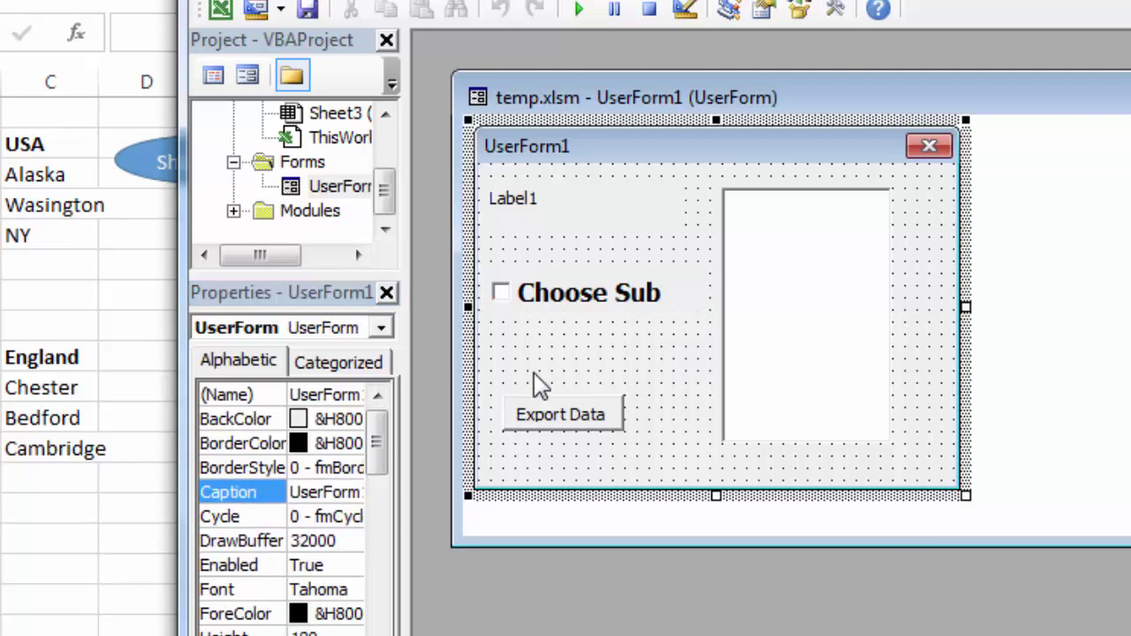
{"action": "left_click", "coordinate": [501, 307]}
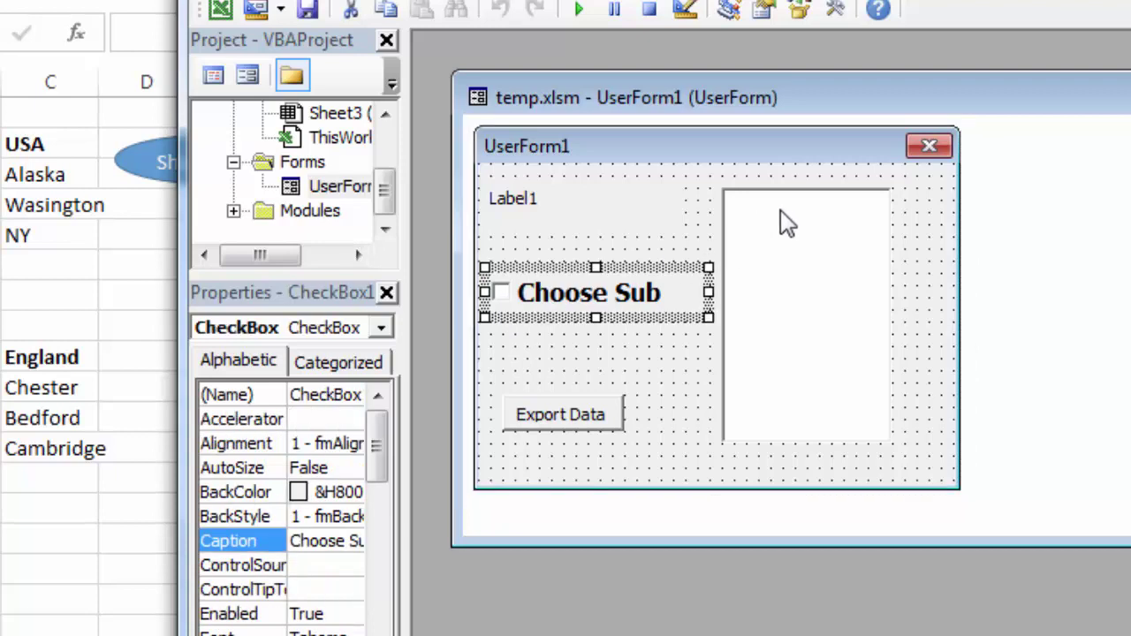
{"action": "left_click", "coordinate": [703, 375]}
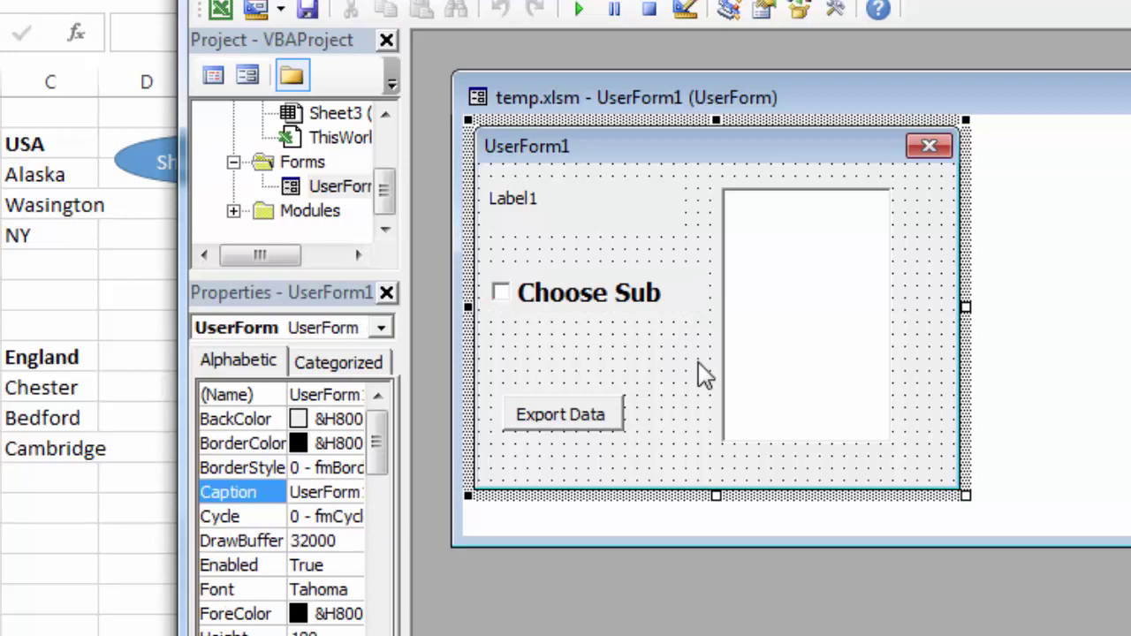
Open Module1, then UserForm1's code window showing the UserForm_Initialize procedure
{"action": "double_click", "coordinate": [291, 212]}
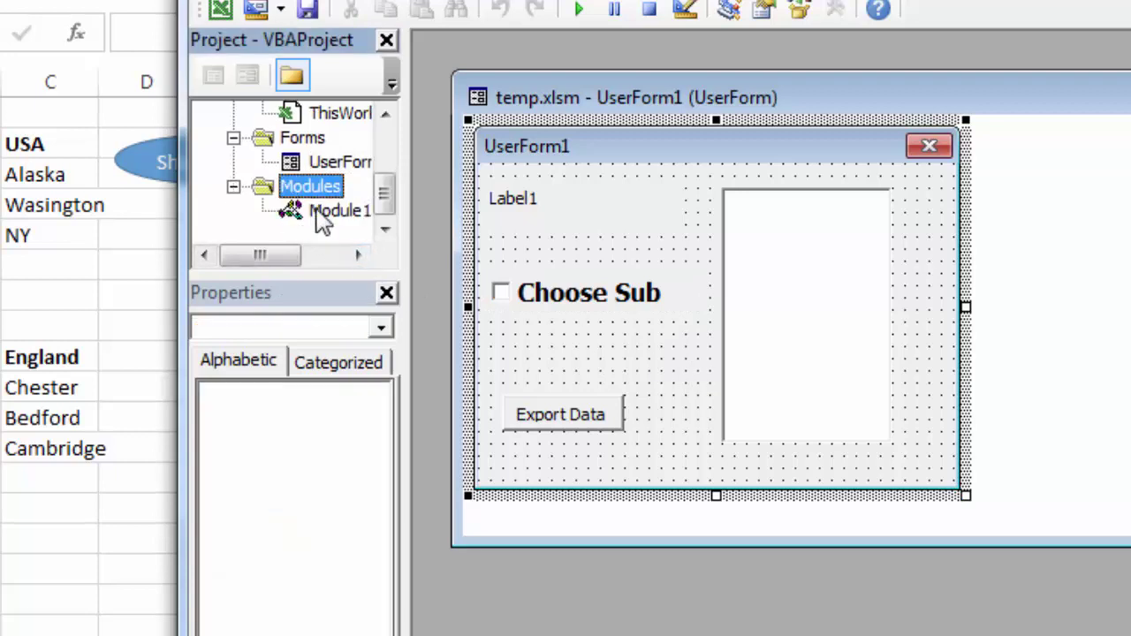
{"action": "double_click", "coordinate": [323, 217]}
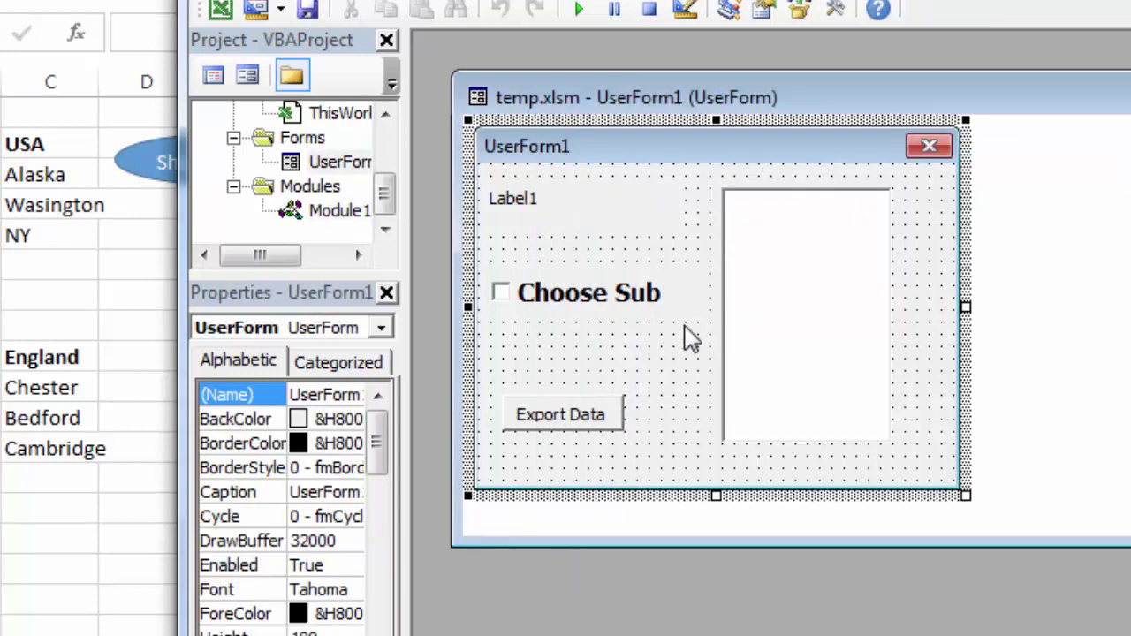
{"action": "double_click", "coordinate": [663, 344]}
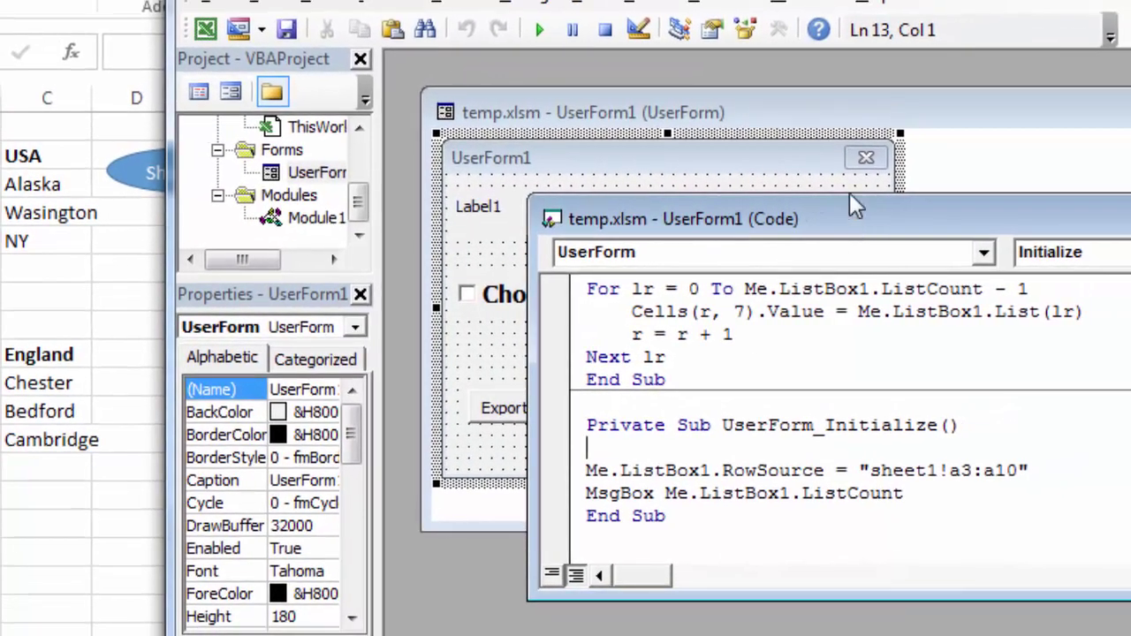
{"action": "left_click_drag", "start_coordinate": [849, 216], "coordinate": [828, 106]}
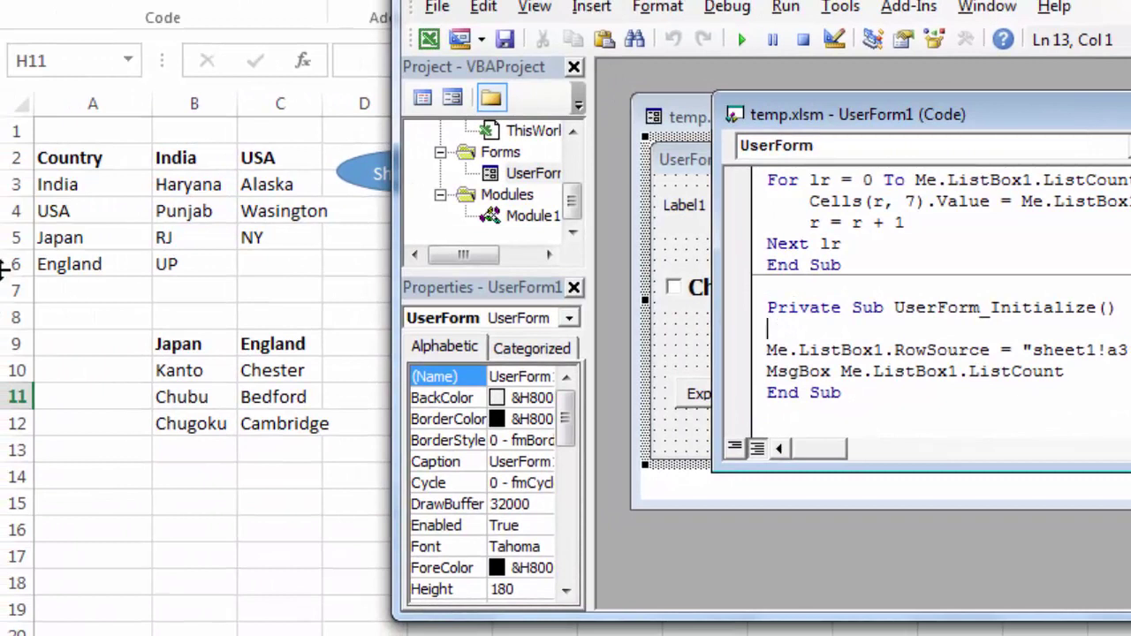
Enter Hindi, English, Math, Physics and Chemistry in cells A3 to A7
{"action": "left_click", "coordinate": [106, 186]}
{"action": "type", "text": "Hindi"}
{"action": "key", "text": "Return"}
{"action": "type", "text": "English"}
{"action": "key", "text": "Return"}
{"action": "type", "text": "Math"}
{"action": "key", "text": "Return"}
{"action": "type", "text": "Physics"}
{"action": "key", "text": "Return"}
{"action": "type", "text": "Che"}
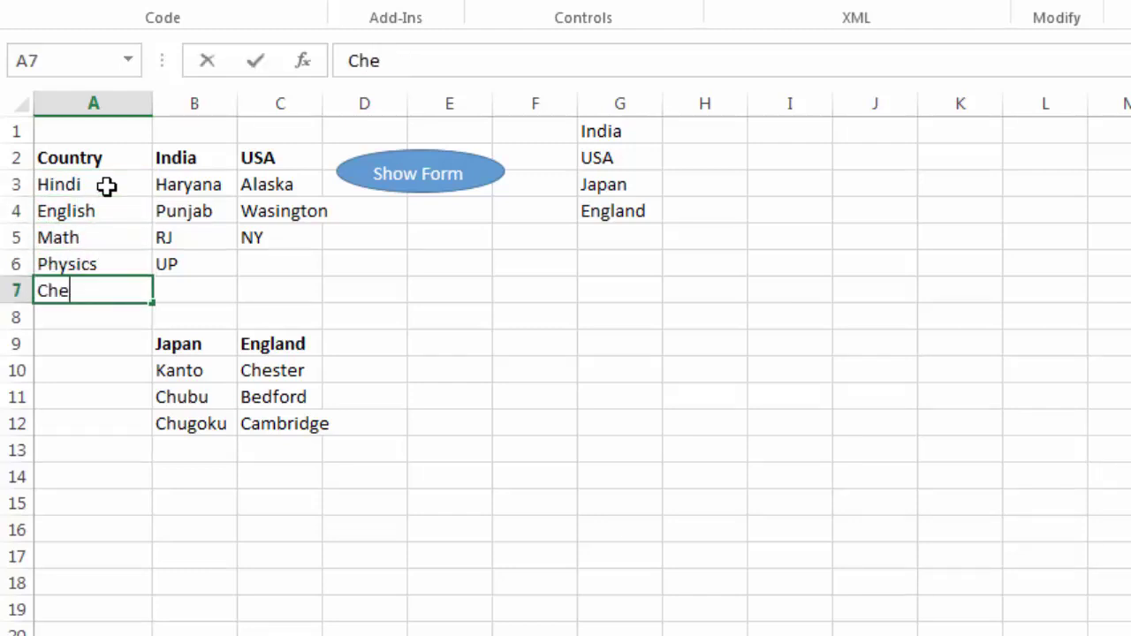
{"action": "type", "text": "misty"}
{"action": "key", "text": "BackSpace"}
{"action": "type", "text": "ry"}
{"action": "key", "text": "Return"}
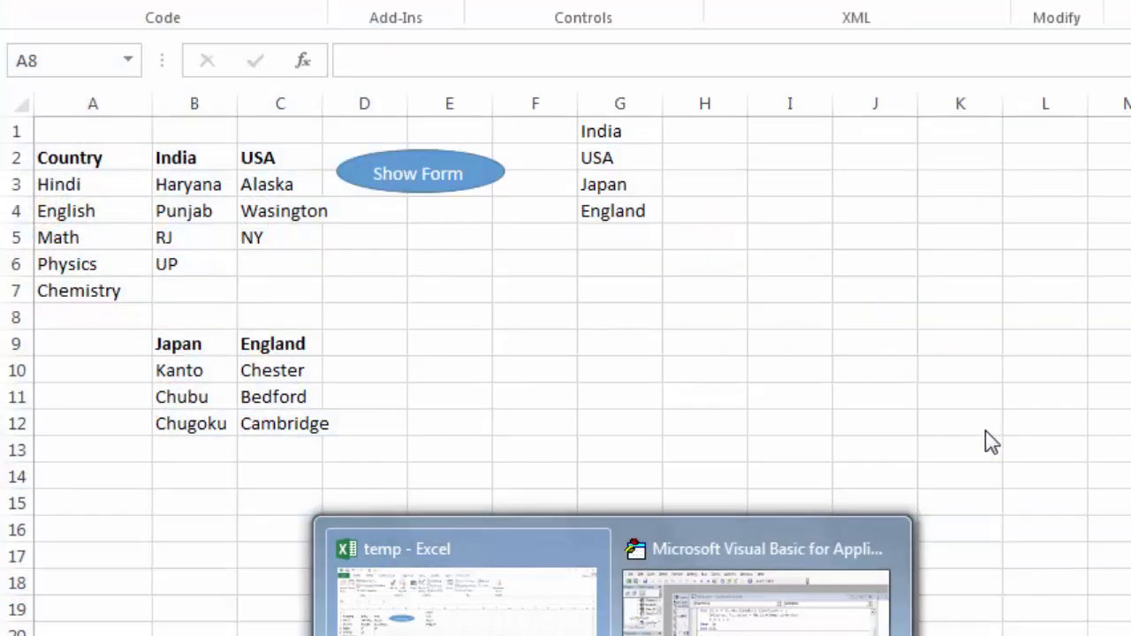
{"action": "left_click", "coordinate": [757, 566]}
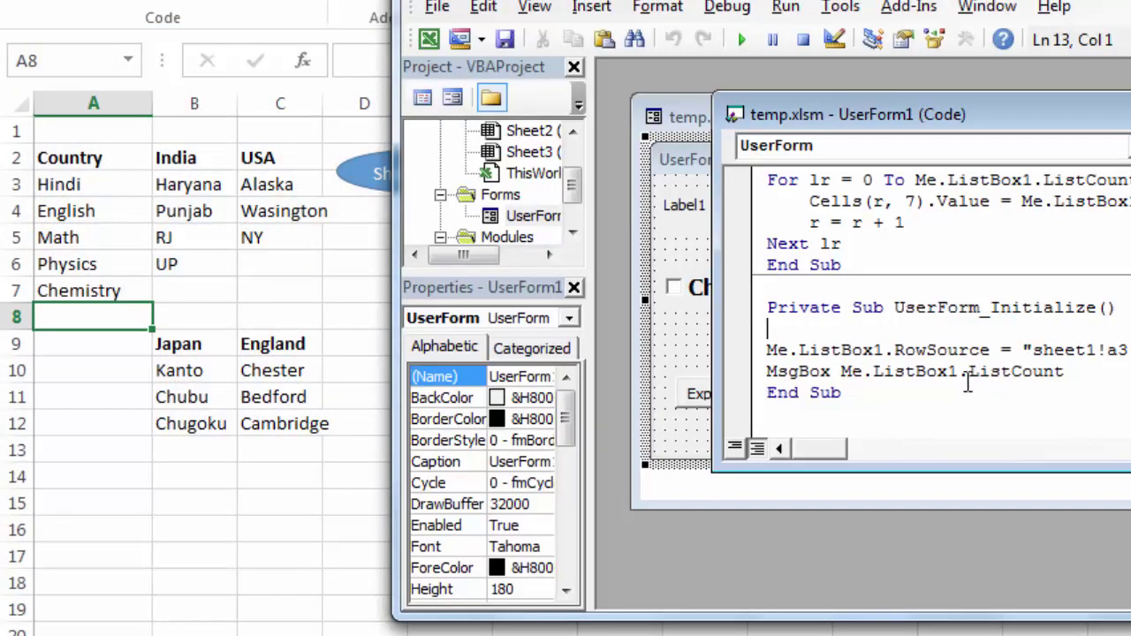
{"action": "left_click", "coordinate": [348, 258]}
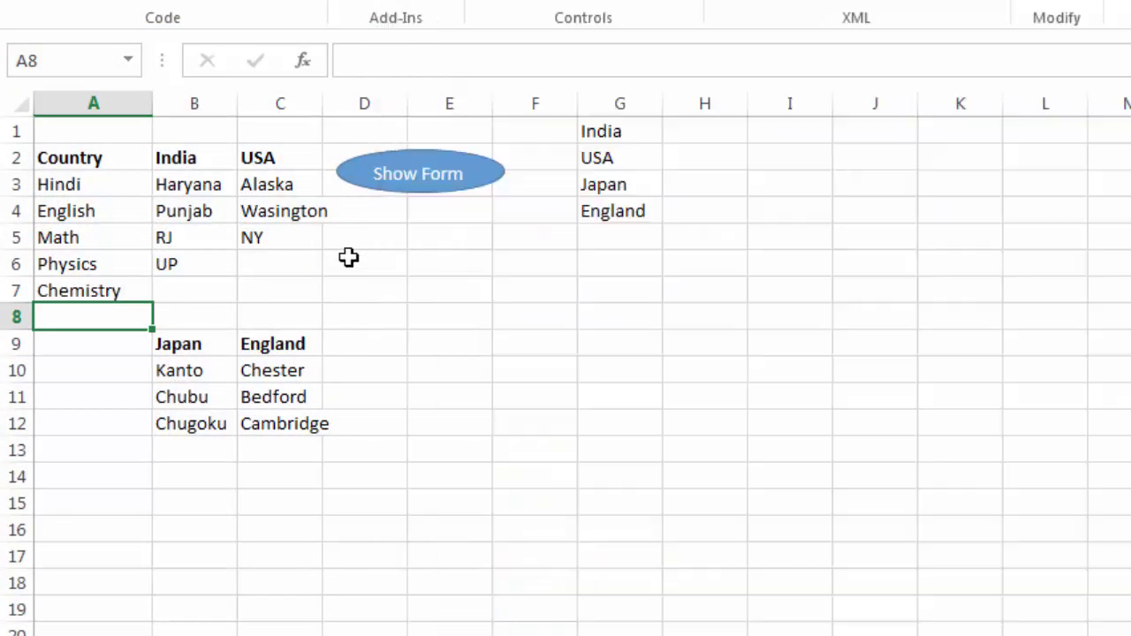
{"action": "left_click", "coordinate": [419, 177]}
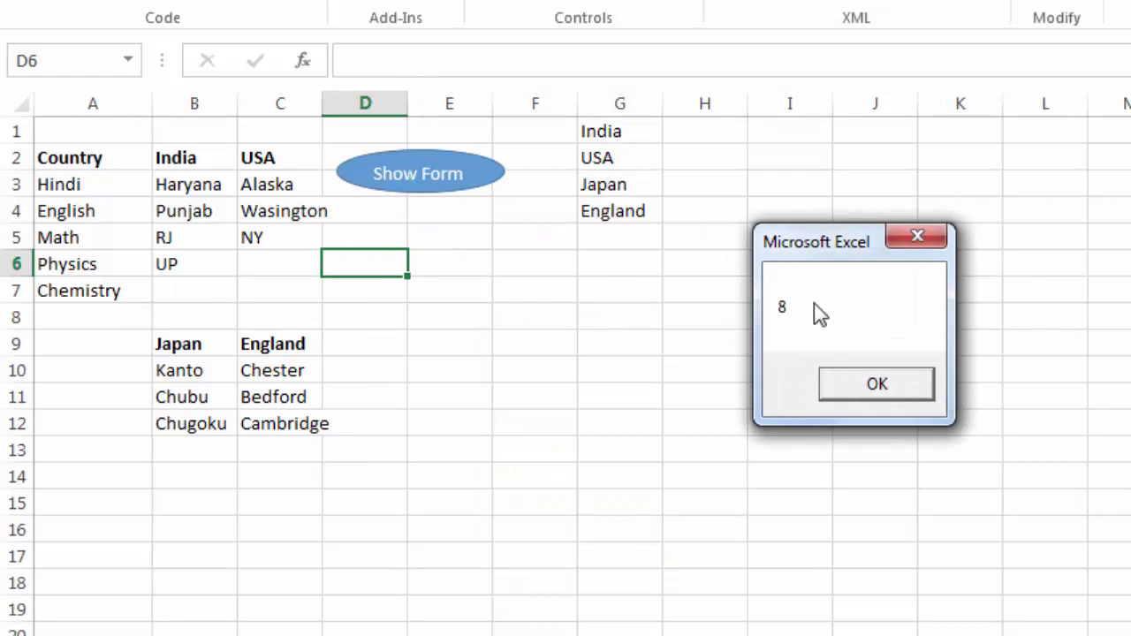
{"action": "left_click", "coordinate": [853, 386]}
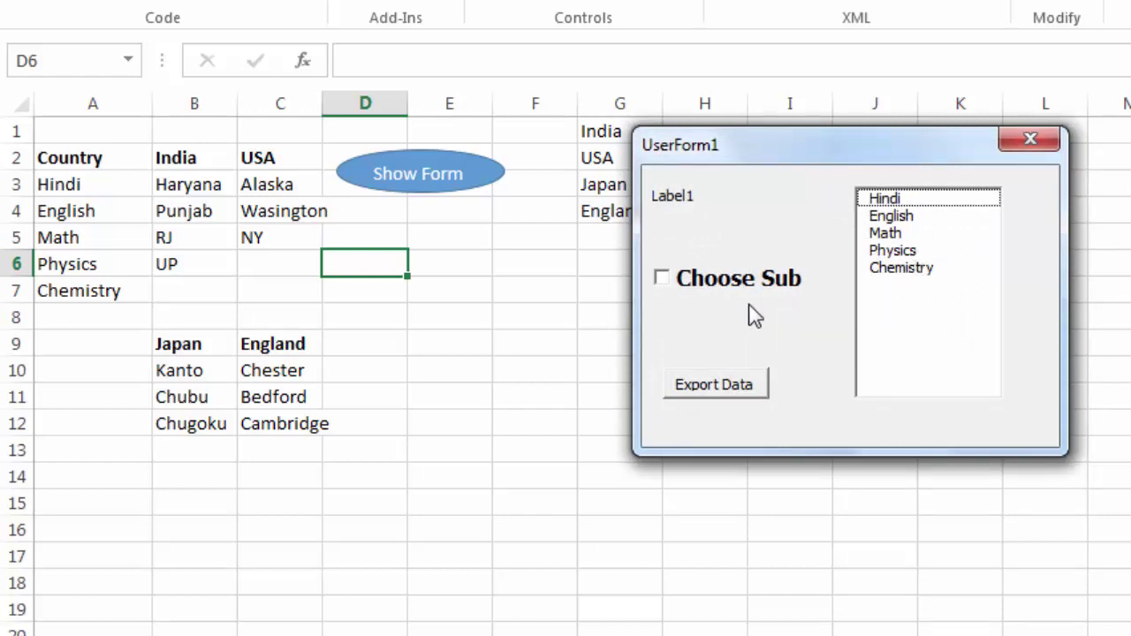
{"action": "left_click", "coordinate": [663, 281]}
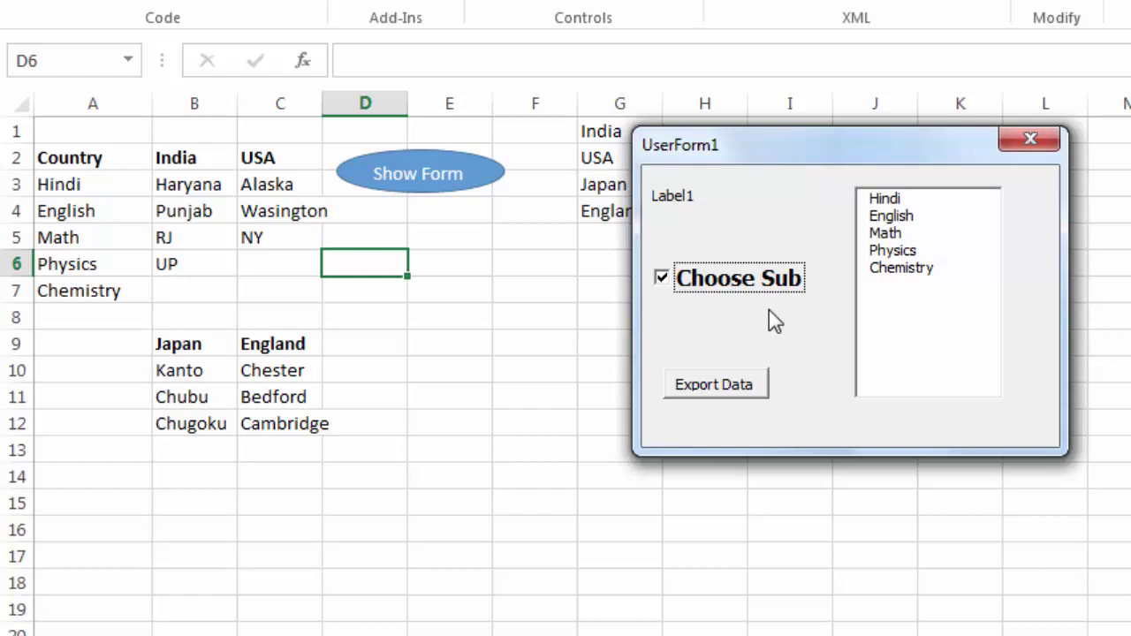
{"action": "left_click", "coordinate": [661, 279]}
{"action": "left_click", "coordinate": [1025, 147]}
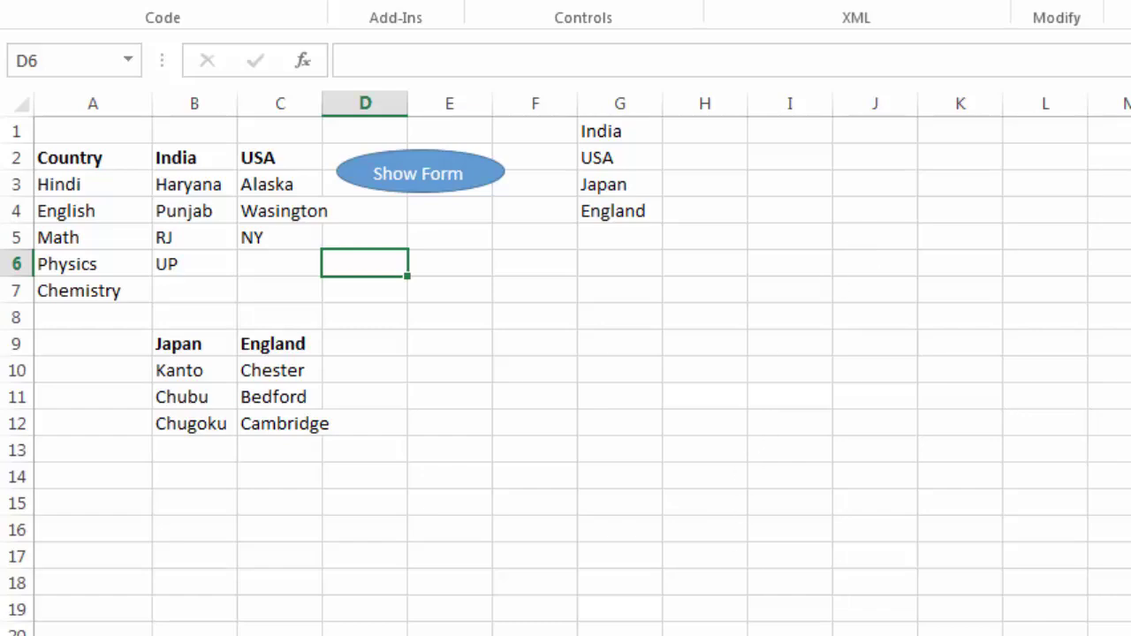
Delete the MsgBox ListCount line from UserForm_Initialize
{"action": "left_click", "coordinate": [759, 587]}
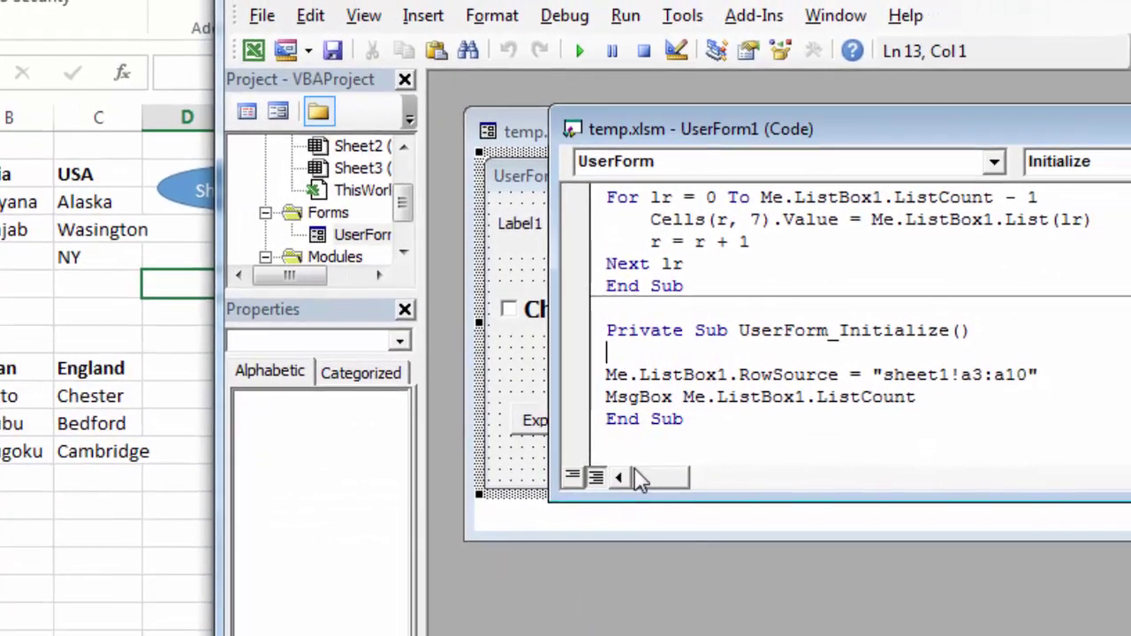
{"action": "double_click", "coordinate": [928, 403]}
{"action": "left_click", "coordinate": [608, 417]}
{"action": "left_click", "coordinate": [596, 397]}
{"action": "key", "text": "Delete"}
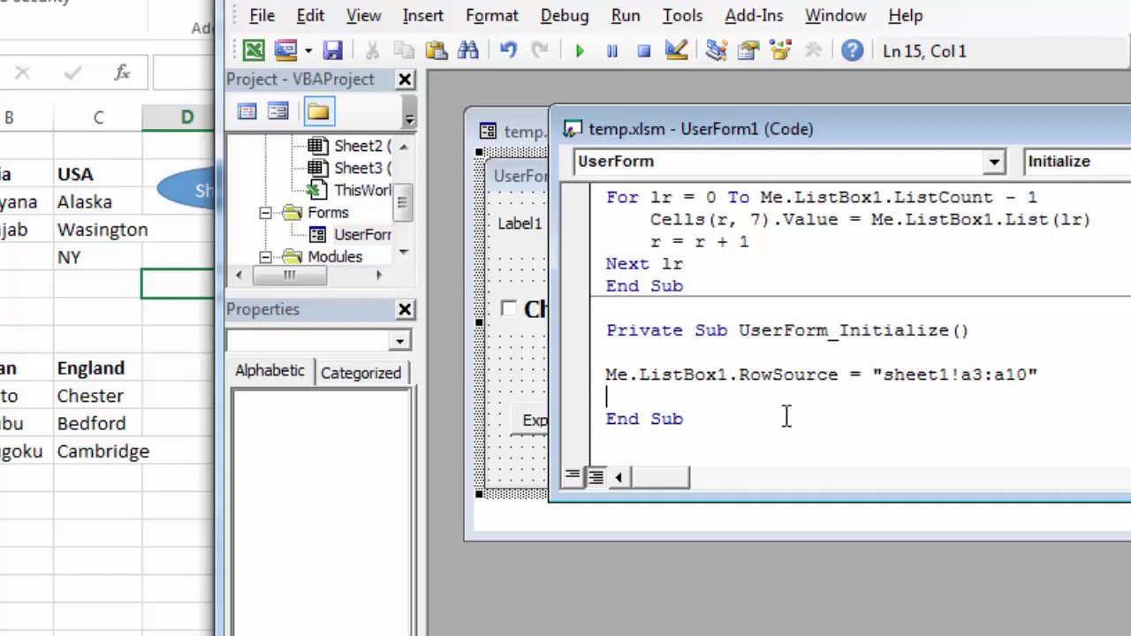
Add Me.ListBox1.Visible = False below the RowSource line in UserForm_Initialize
{"action": "type", "text": "me.lis"}
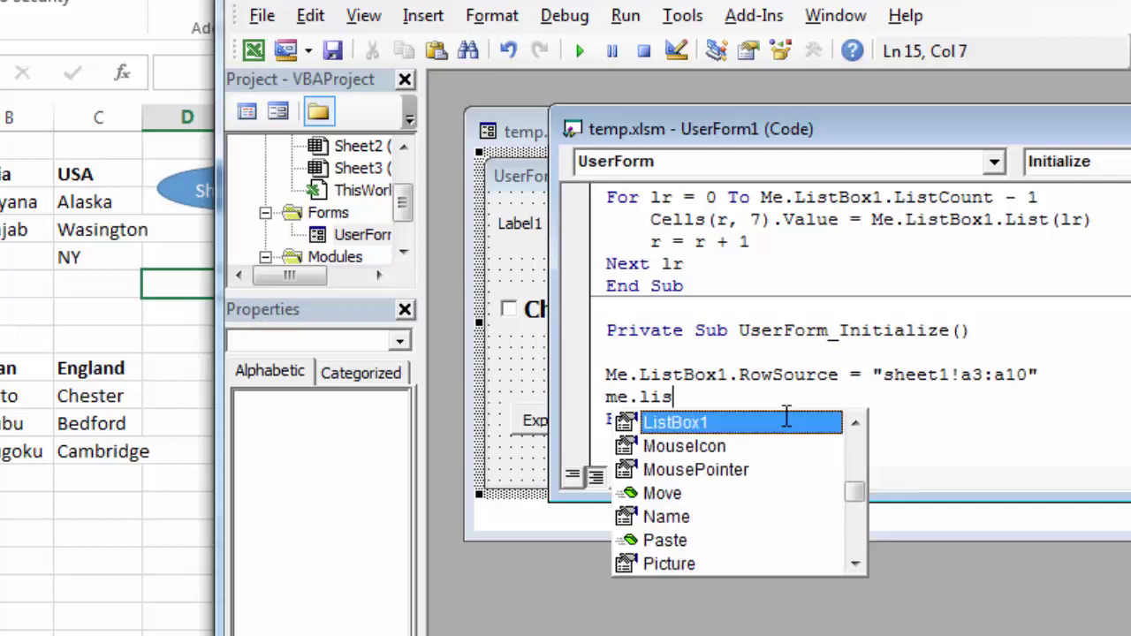
{"action": "type", "text": "tbox1"}
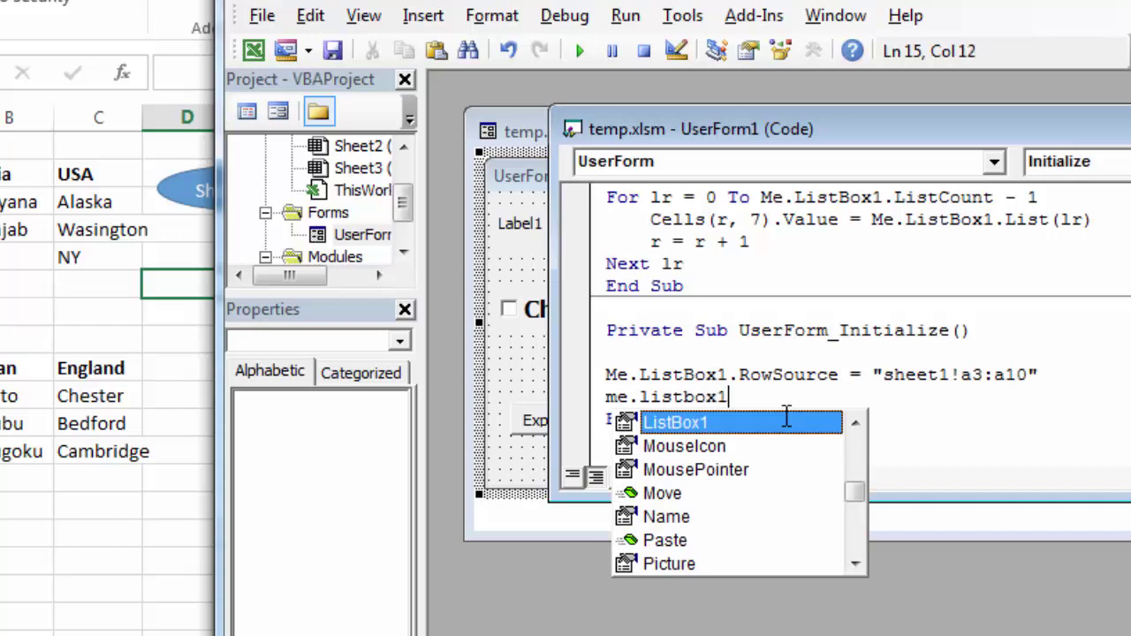
{"action": "type", "text": "."}
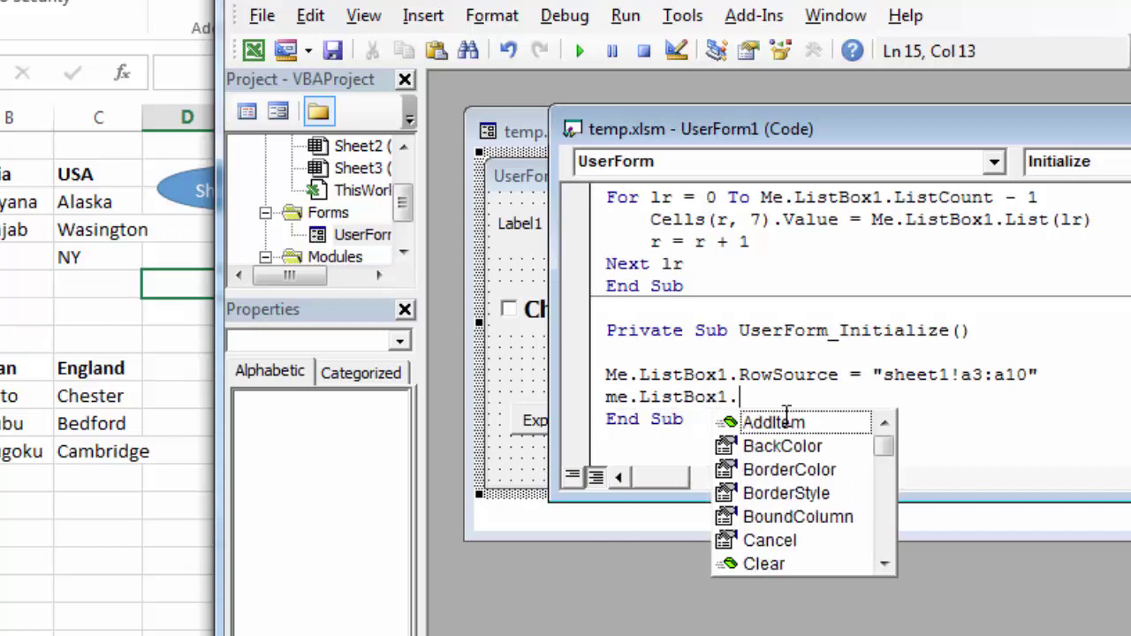
{"action": "type", "text": "visib"}
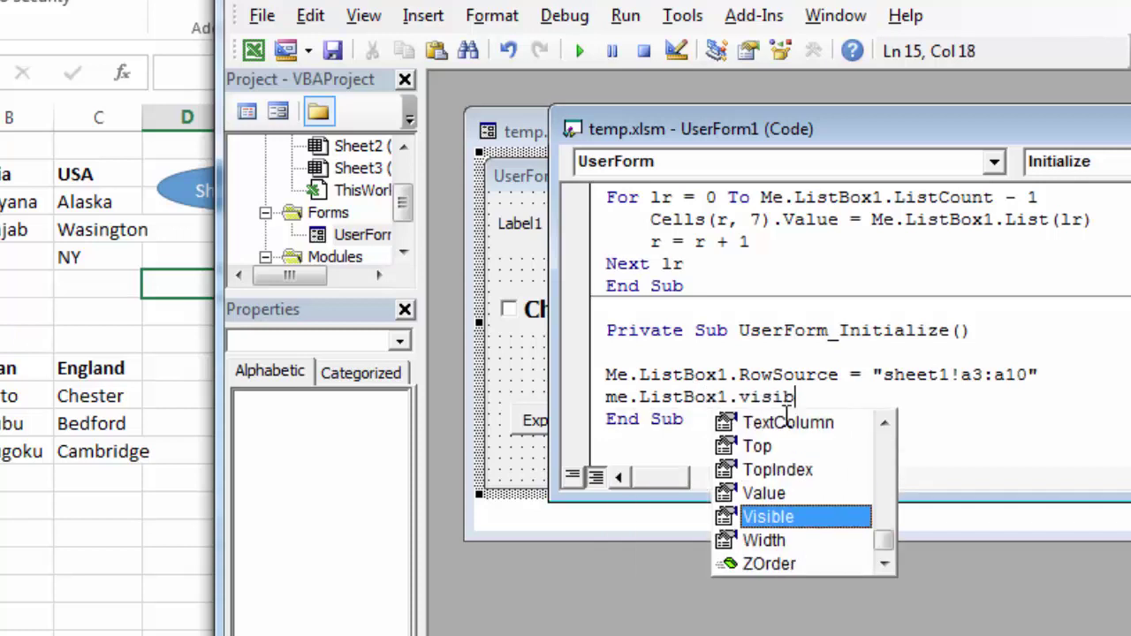
{"action": "type", "text": "le="}
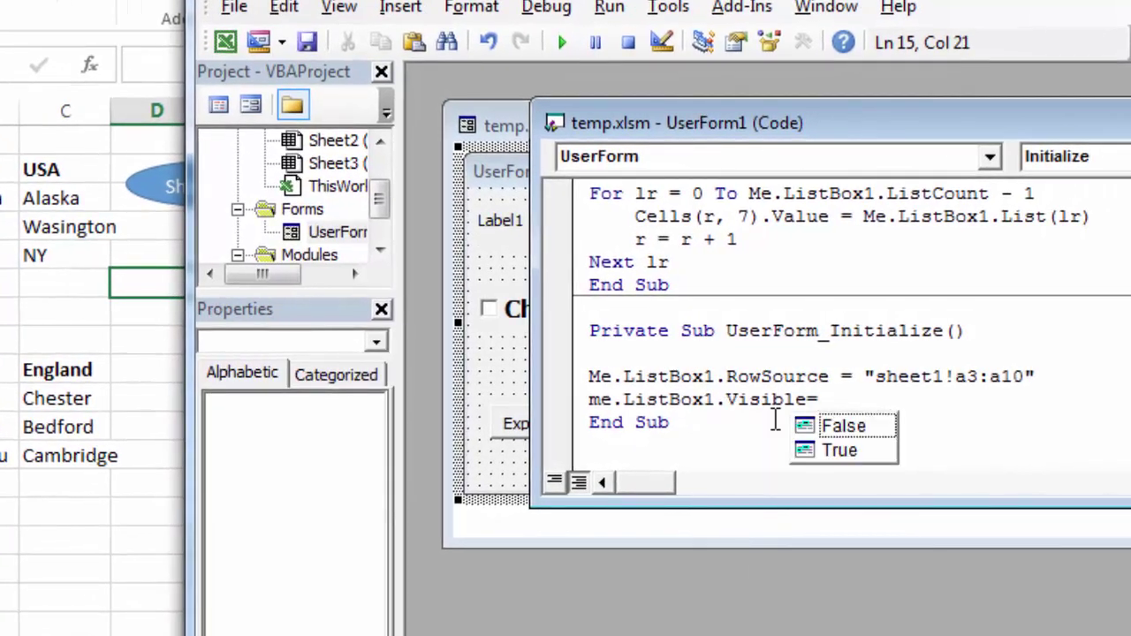
{"action": "type", "text": "false"}
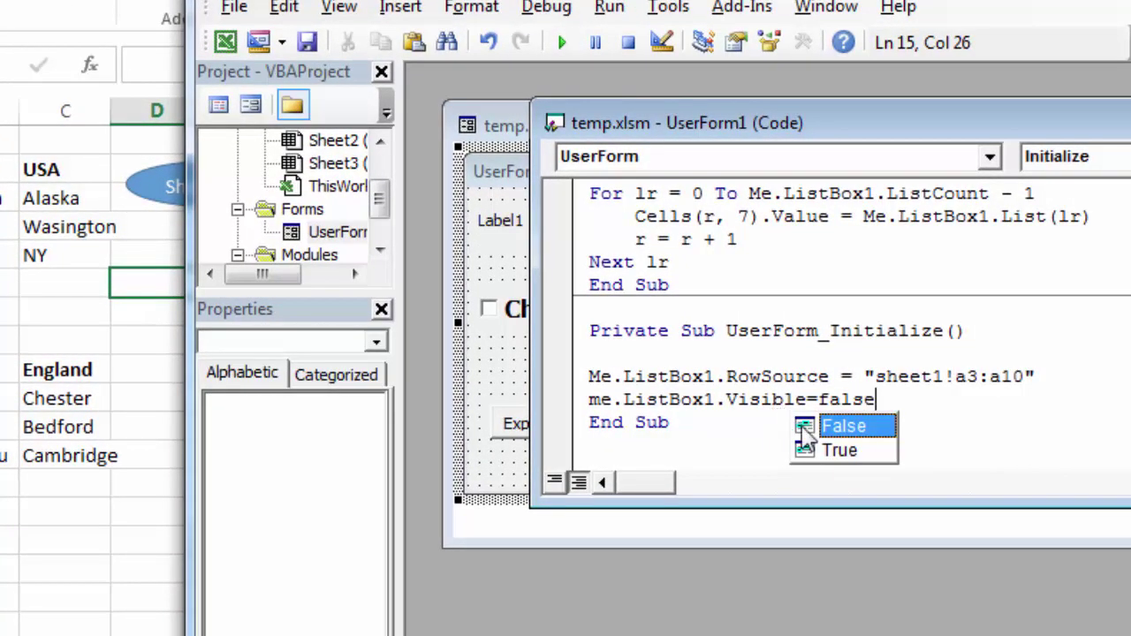
{"action": "left_click", "coordinate": [981, 444]}
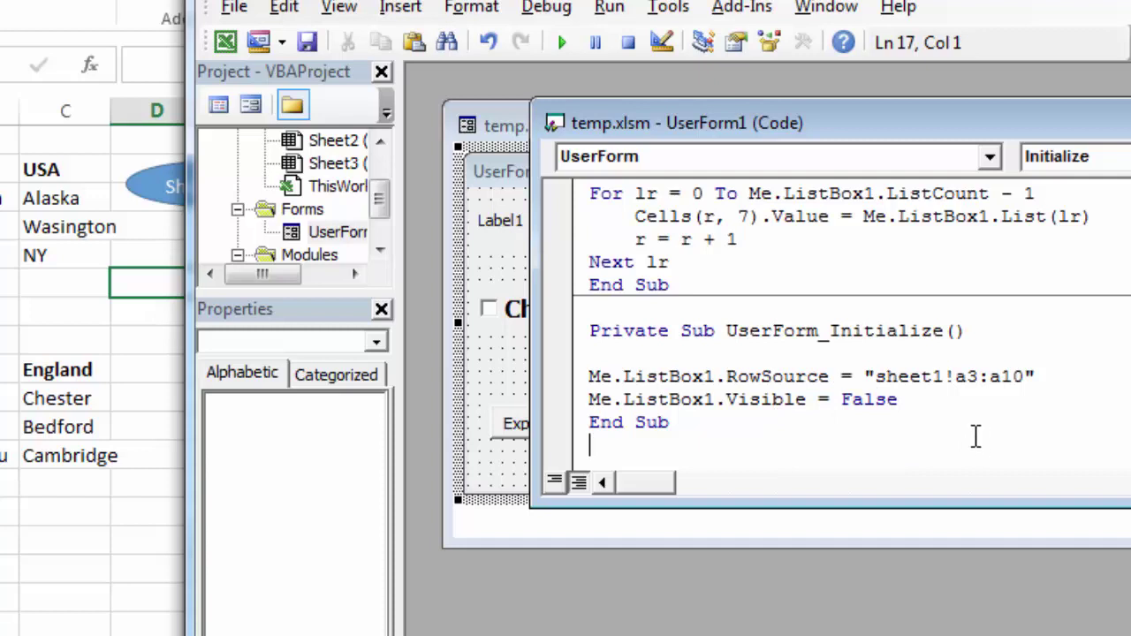
{"action": "key", "text": "alt+F11"}
{"action": "left_click", "coordinate": [132, 390]}
Run UserForm1 from Show Form, toggle Choose Sub with no list box appearing, then close it
{"action": "left_click", "coordinate": [228, 209]}
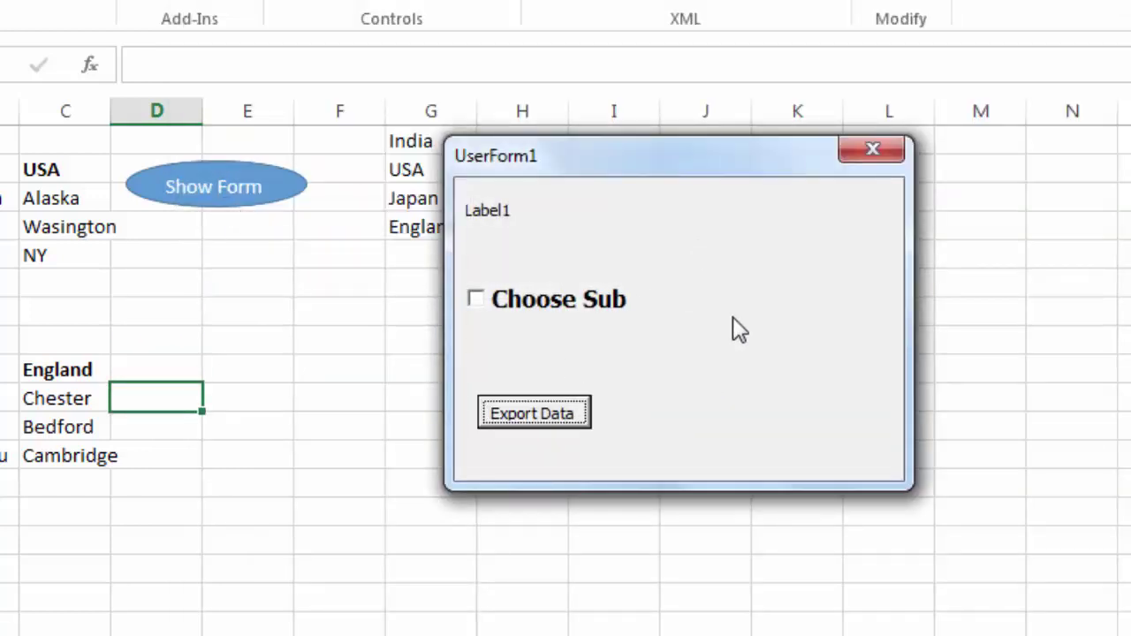
{"action": "left_click", "coordinate": [477, 300]}
{"action": "left_click", "coordinate": [477, 300]}
{"action": "left_click", "coordinate": [477, 298]}
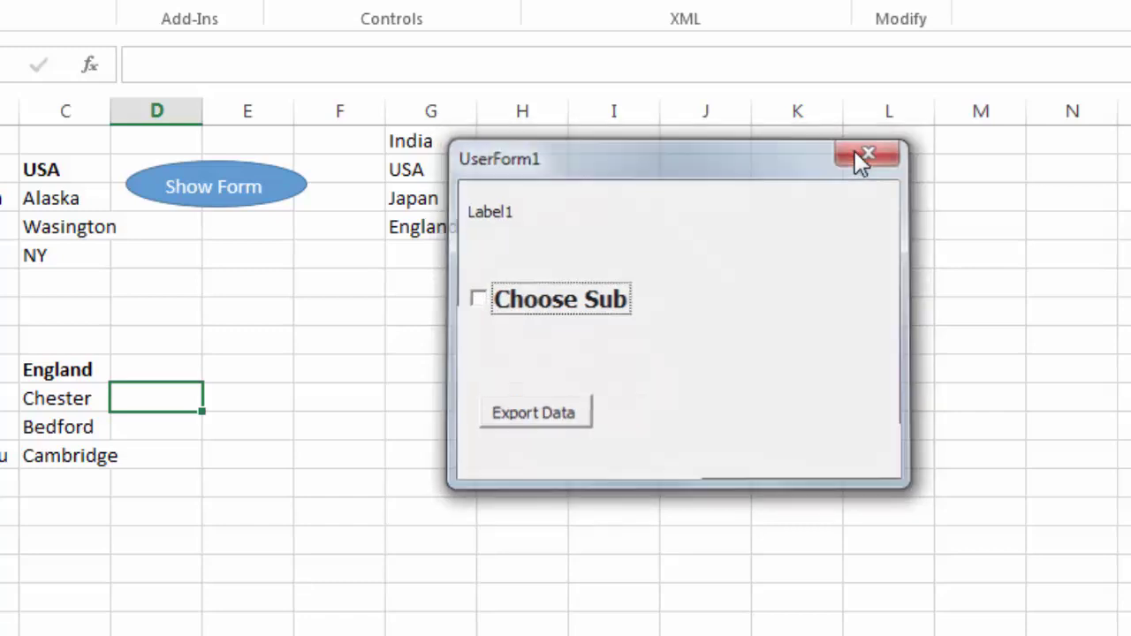
{"action": "left_click", "coordinate": [858, 152]}
{"action": "key", "text": "alt+F11"}
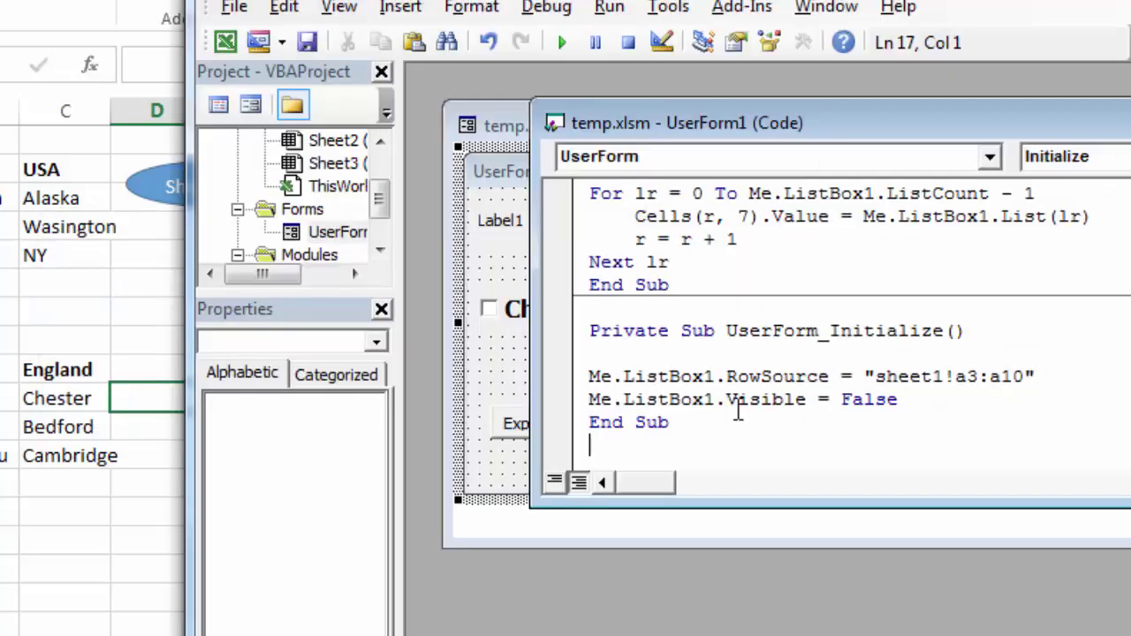
Create the Choose Sub CheckBox1_Click routine containing Me.ListBox1.Visible = True
{"action": "left_click", "coordinate": [524, 369]}
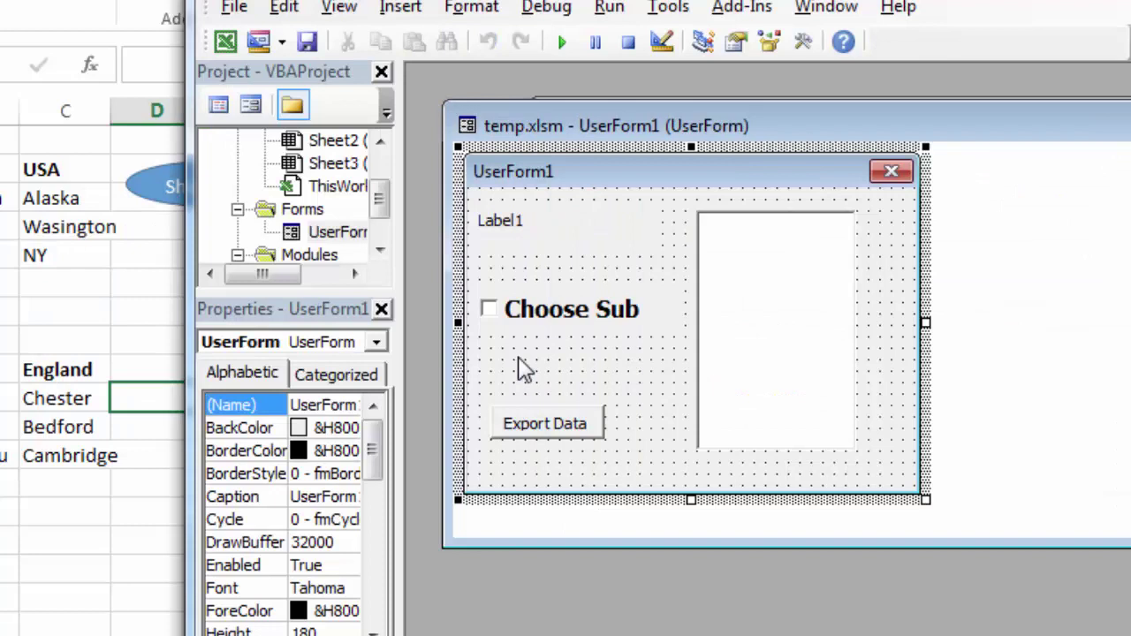
{"action": "left_click", "coordinate": [546, 325]}
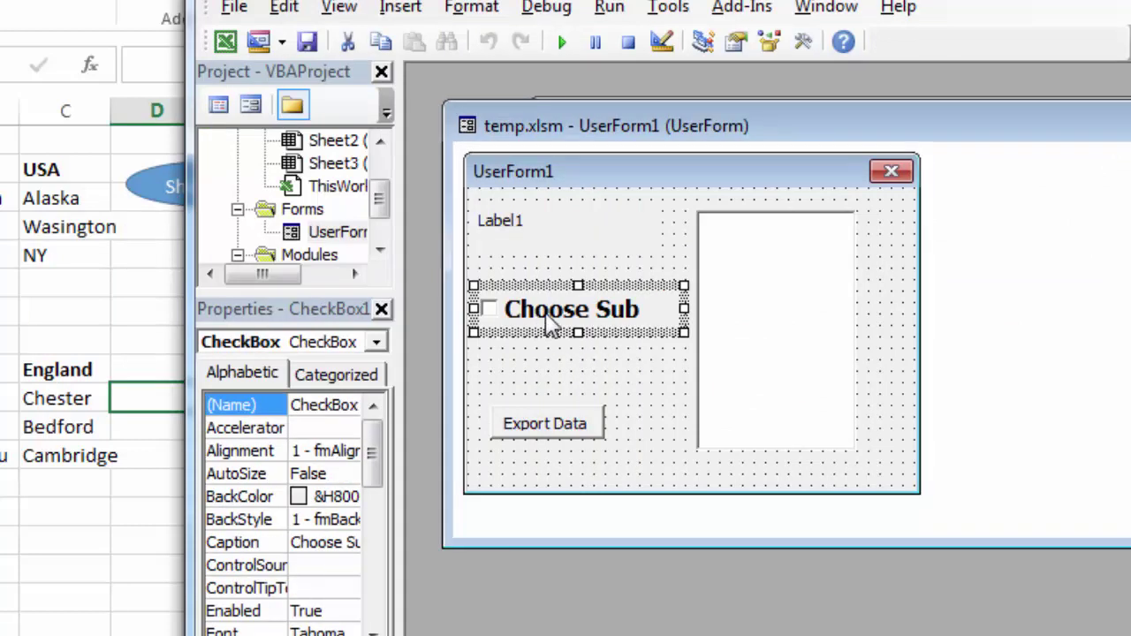
{"action": "double_click", "coordinate": [549, 324]}
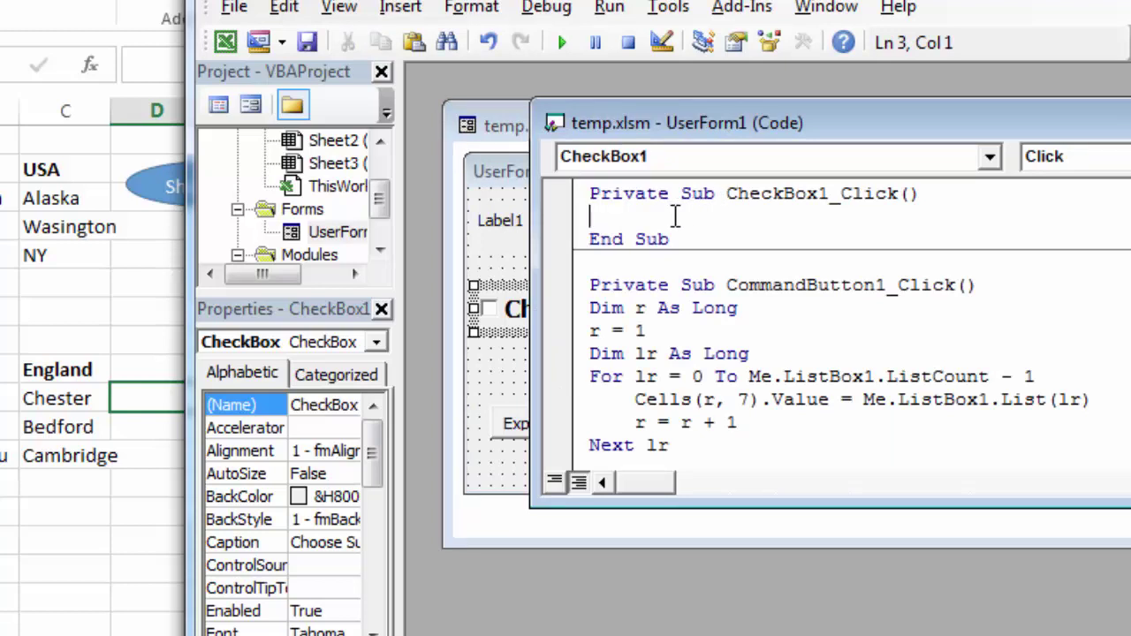
{"action": "type", "text": "me."}
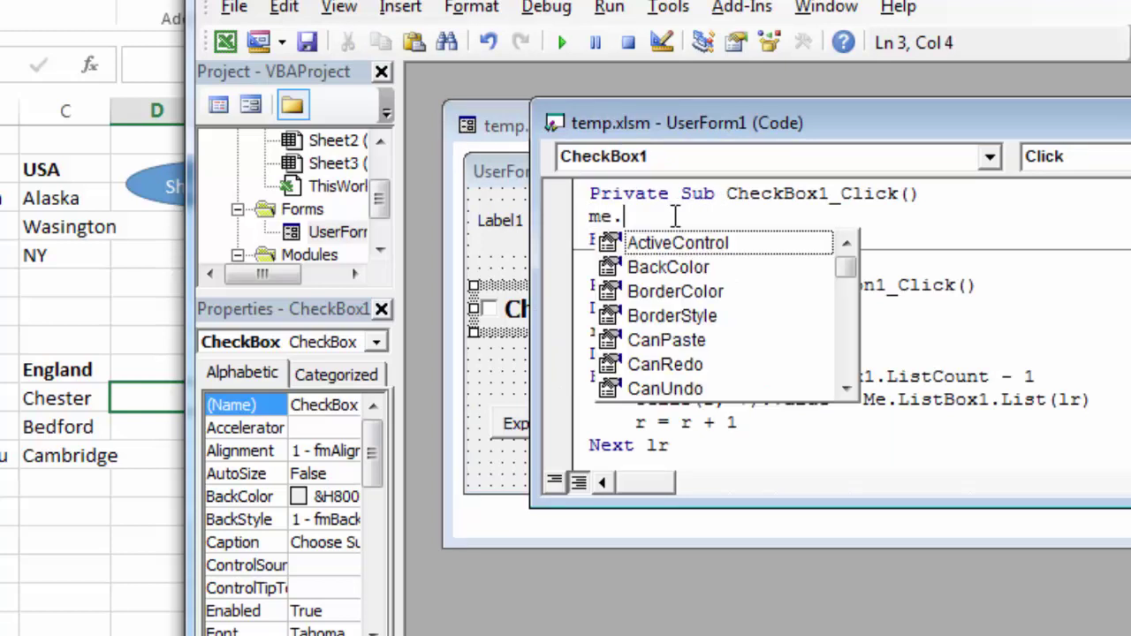
{"action": "type", "text": "listbox1"}
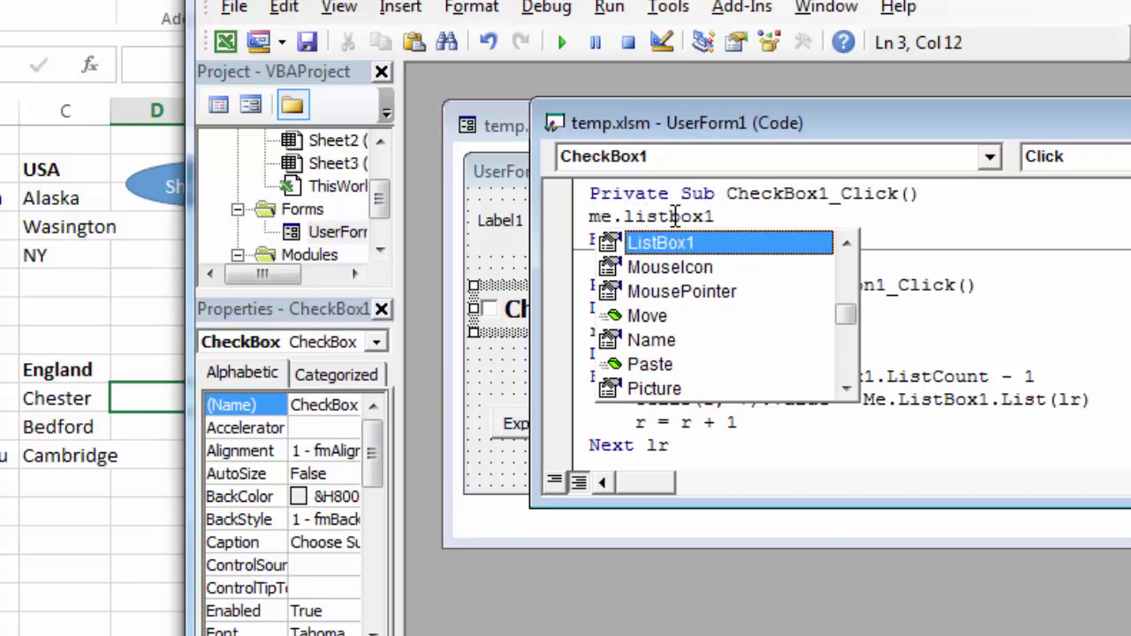
{"action": "type", "text": ".visible"}
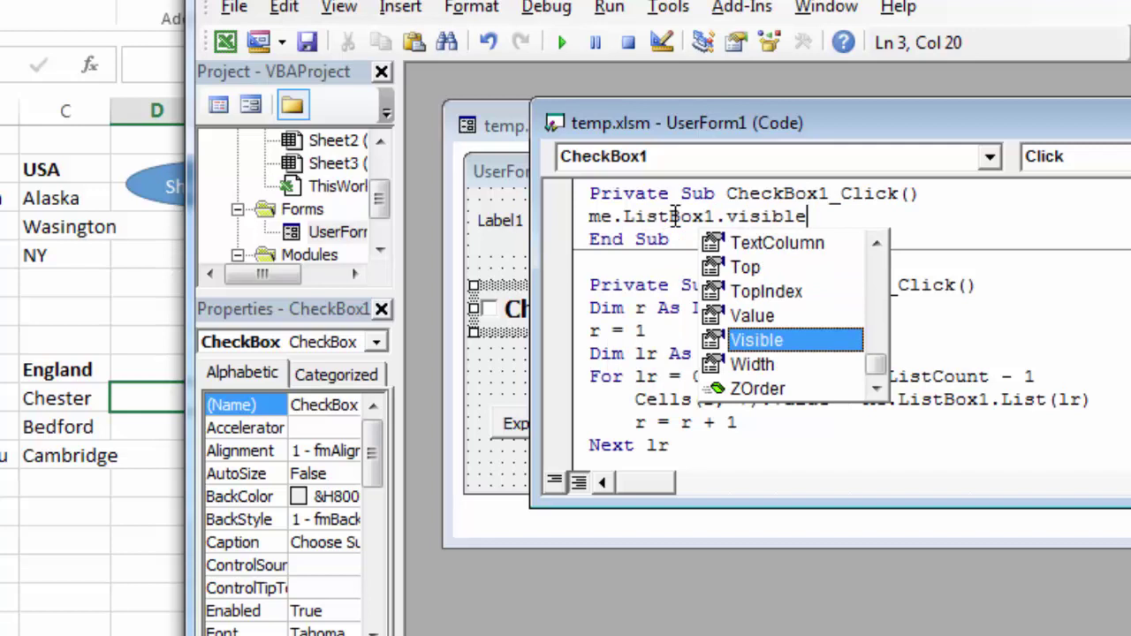
{"action": "type", "text": "=true"}
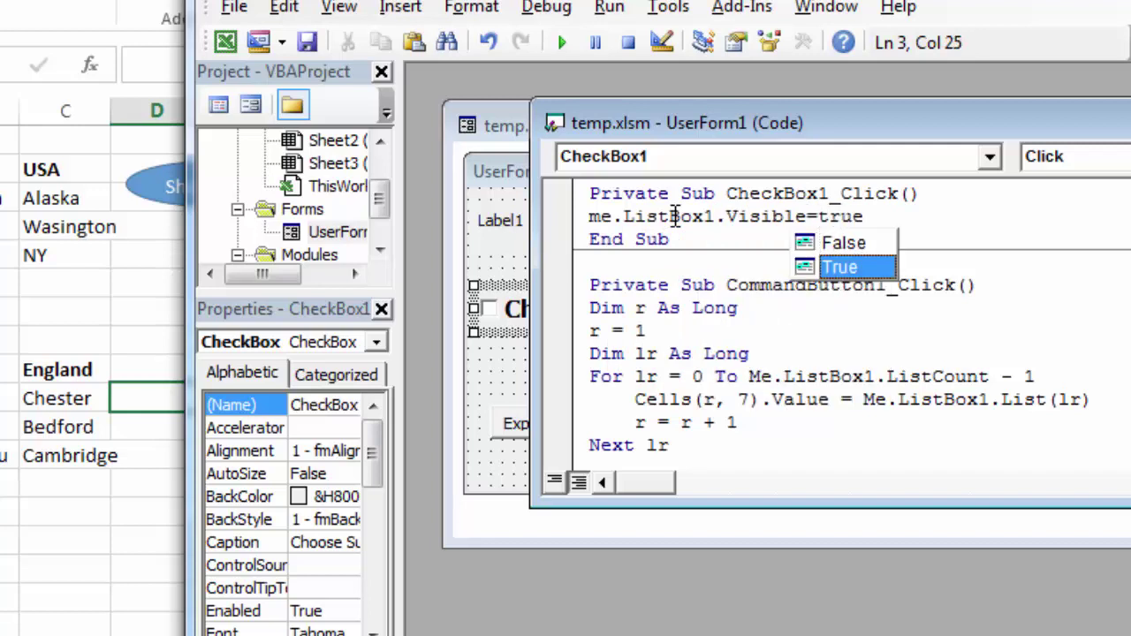
Run UserForm1, tick Choose Sub to reveal the Hindi-to-Chemistry list, then close the form
{"action": "key", "text": "alt+F11"}
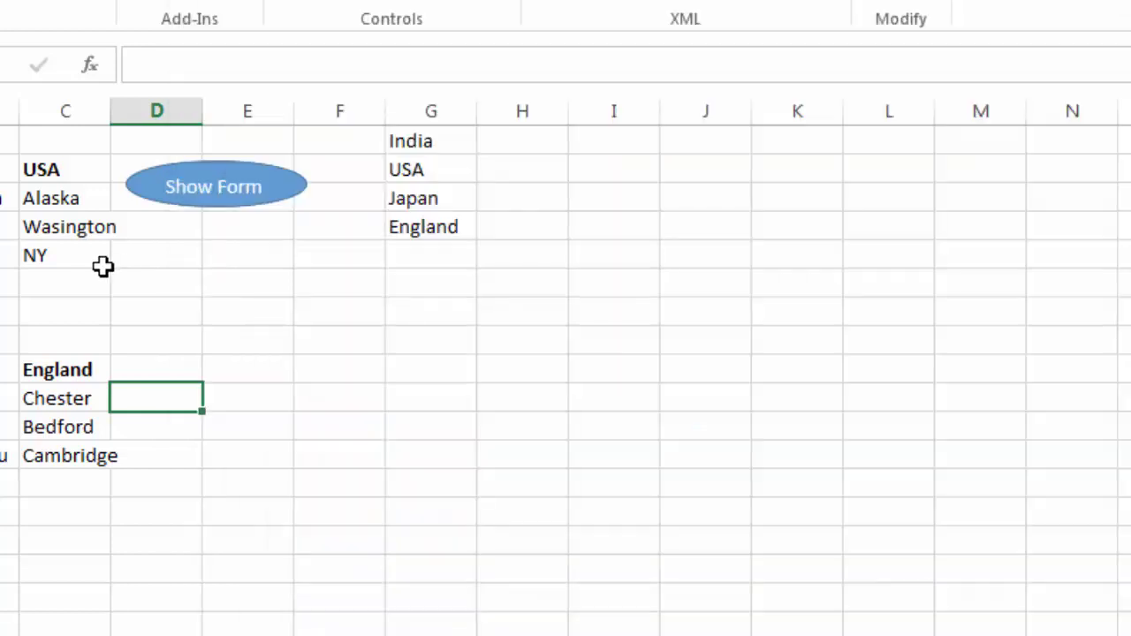
{"action": "left_click", "coordinate": [103, 263]}
{"action": "left_click", "coordinate": [228, 200]}
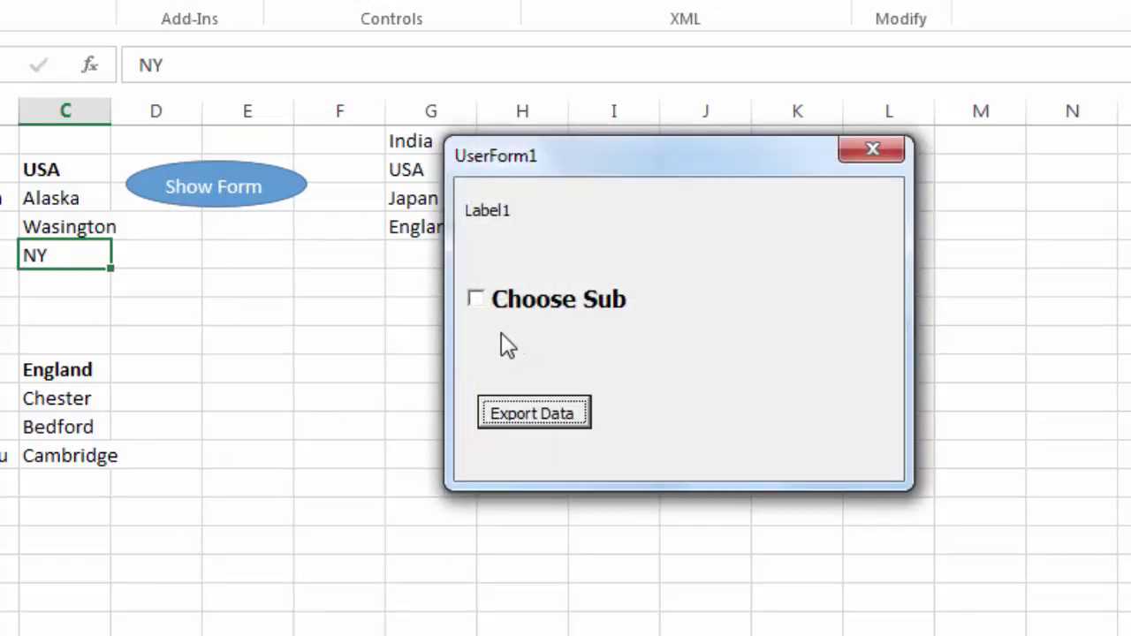
{"action": "left_click", "coordinate": [475, 305]}
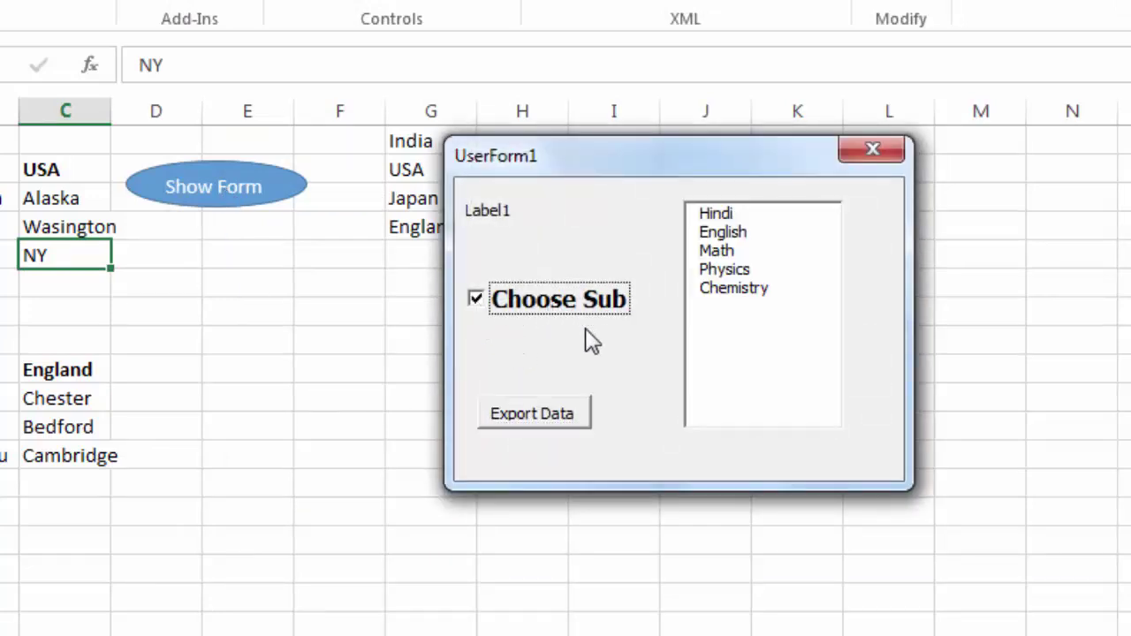
{"action": "left_click", "coordinate": [869, 156]}
Lower the list box's top edge on UserForm1 to make room above it
{"action": "left_click", "coordinate": [491, 284]}
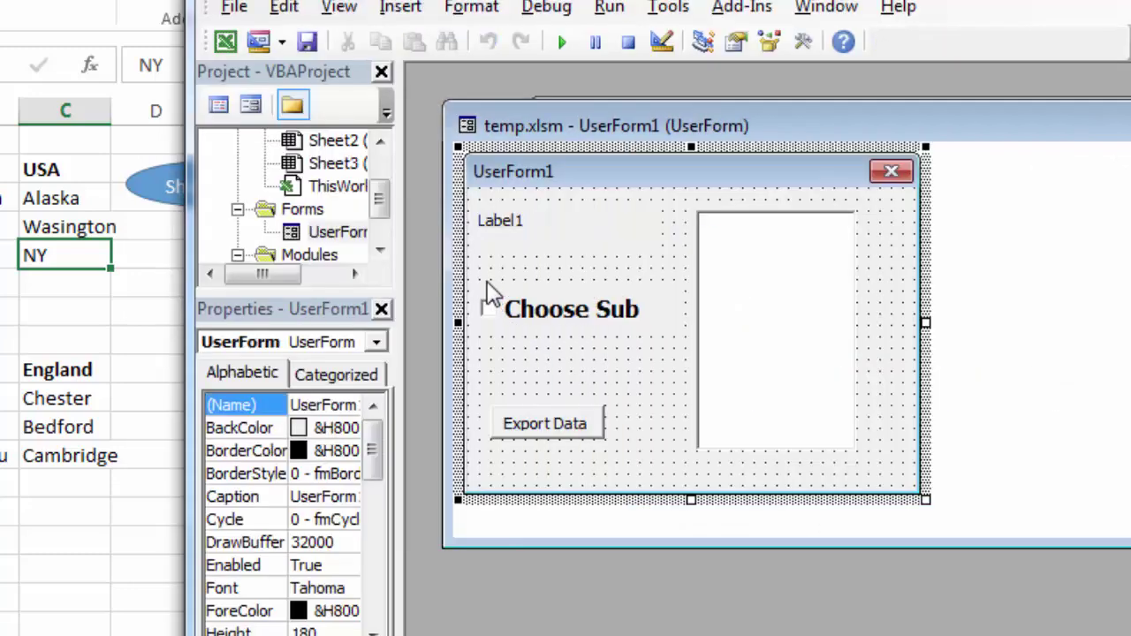
{"action": "left_click", "coordinate": [741, 267]}
{"action": "left_click_drag", "start_coordinate": [778, 205], "coordinate": [775, 256]}
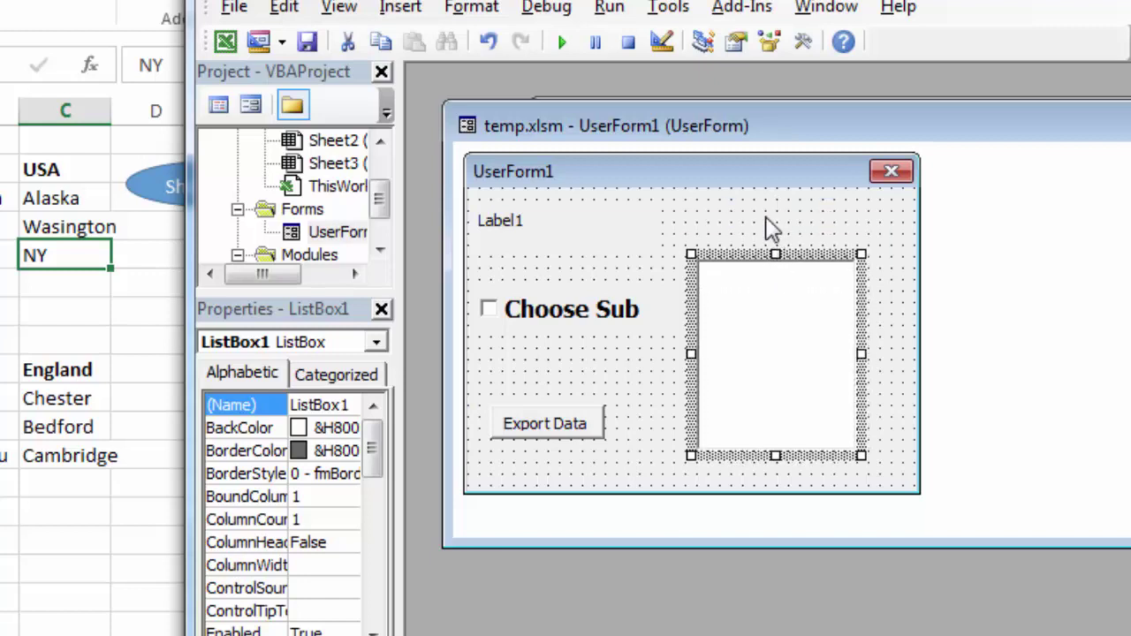
{"action": "left_click", "coordinate": [771, 228]}
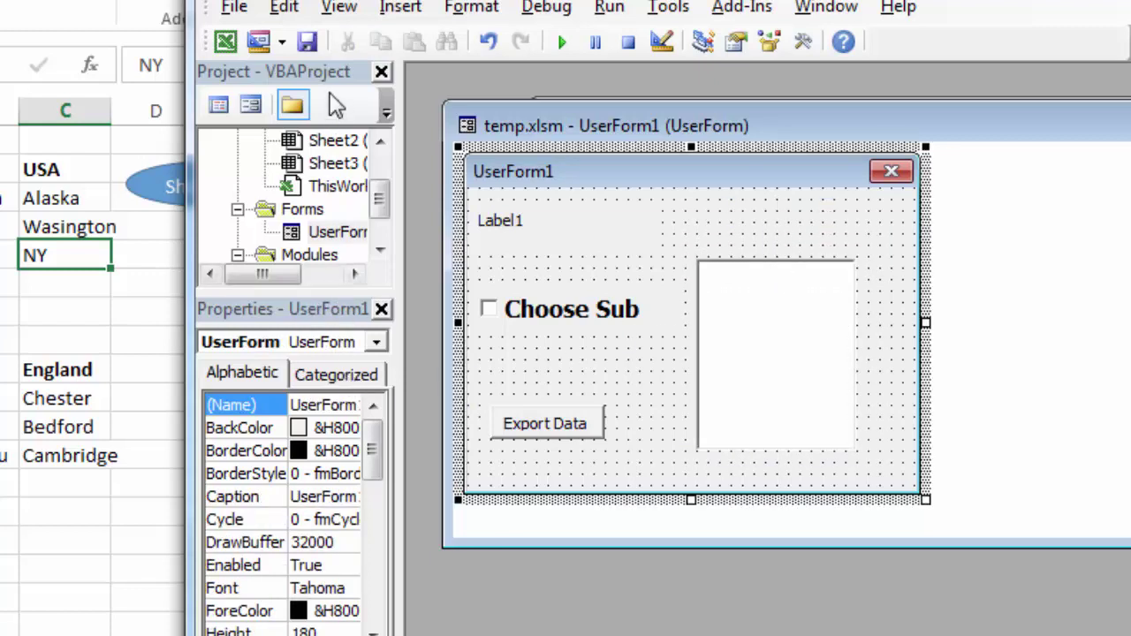
Draw a new Label2 just above the list box with the Toolbox Label tool
{"action": "left_click", "coordinate": [338, 8]}
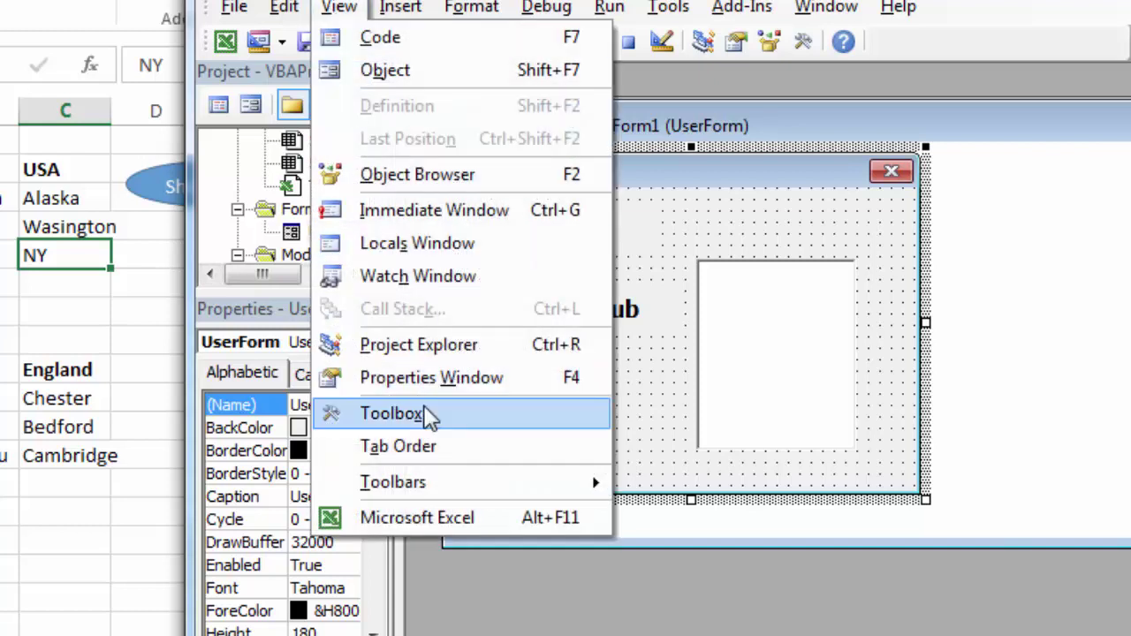
{"action": "left_click", "coordinate": [428, 415]}
{"action": "left_click", "coordinate": [123, 387]}
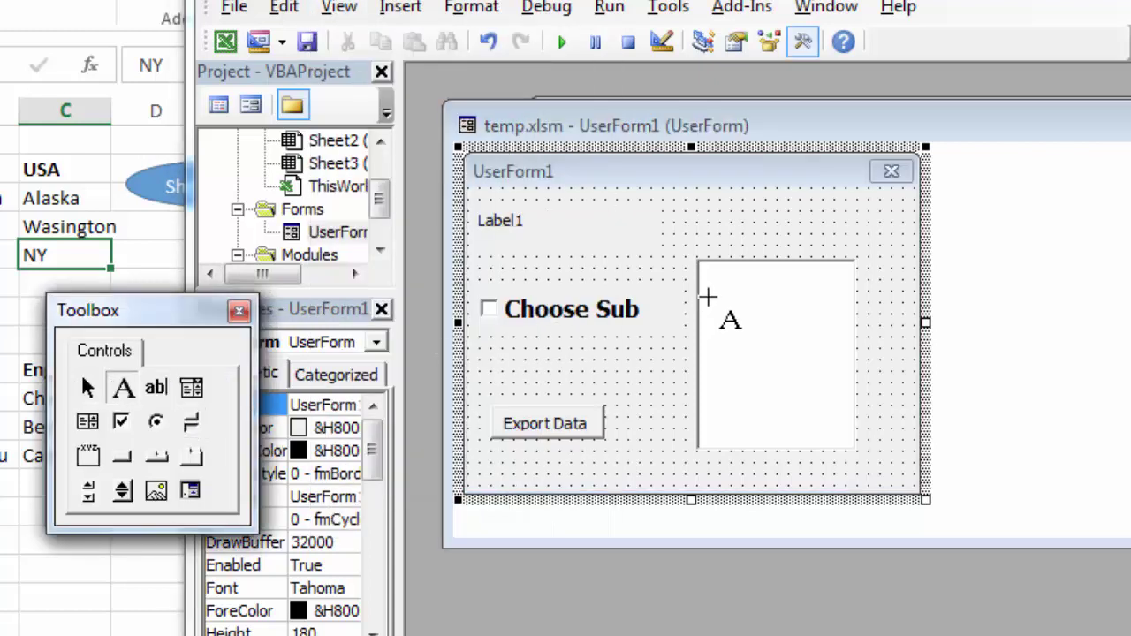
{"action": "mouse_move", "coordinate": [696, 214]}
{"action": "left_mouse_down"}
{"action": "mouse_move", "coordinate": [726, 250]}
{"action": "mouse_move", "coordinate": [861, 249]}
{"action": "left_mouse_up"}
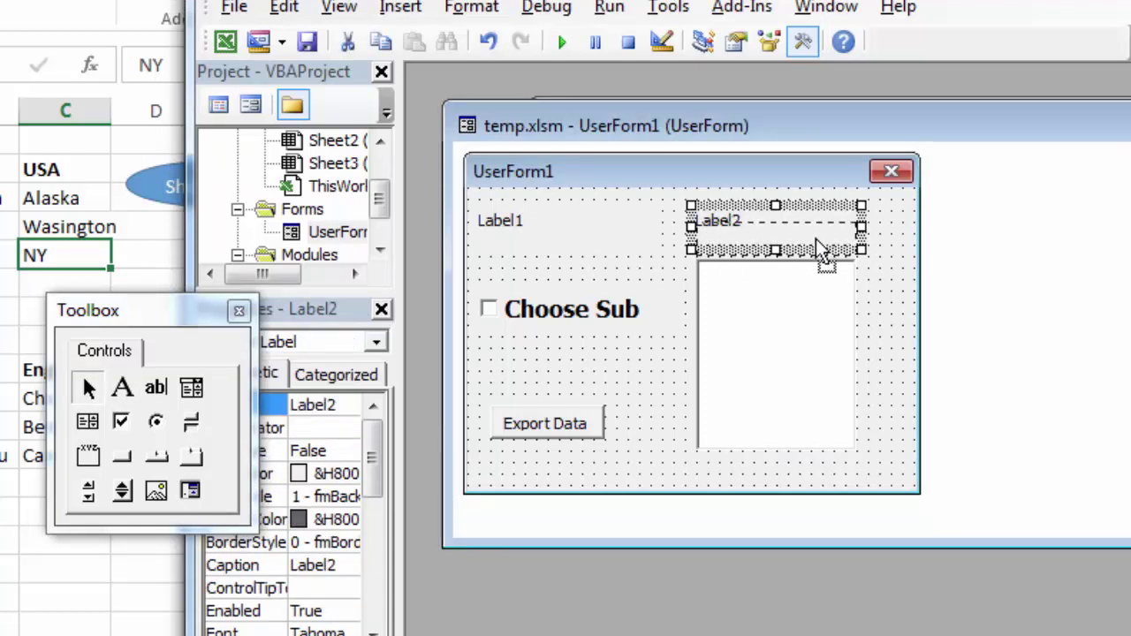
{"action": "left_click_drag", "start_coordinate": [815, 239], "coordinate": [816, 250]}
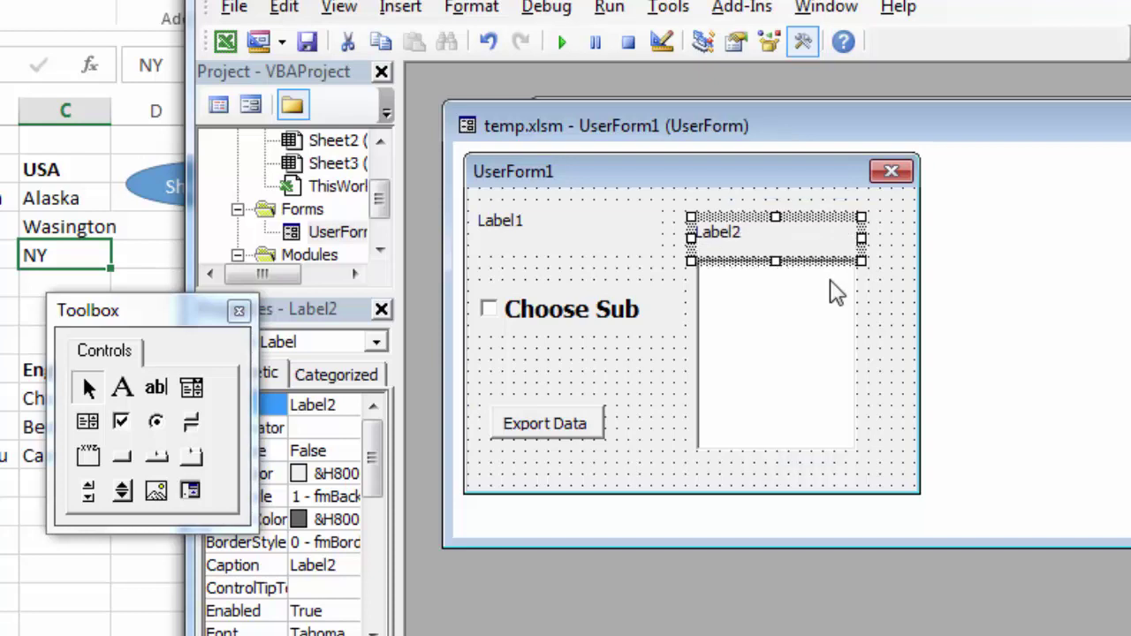
{"action": "left_click", "coordinate": [335, 566]}
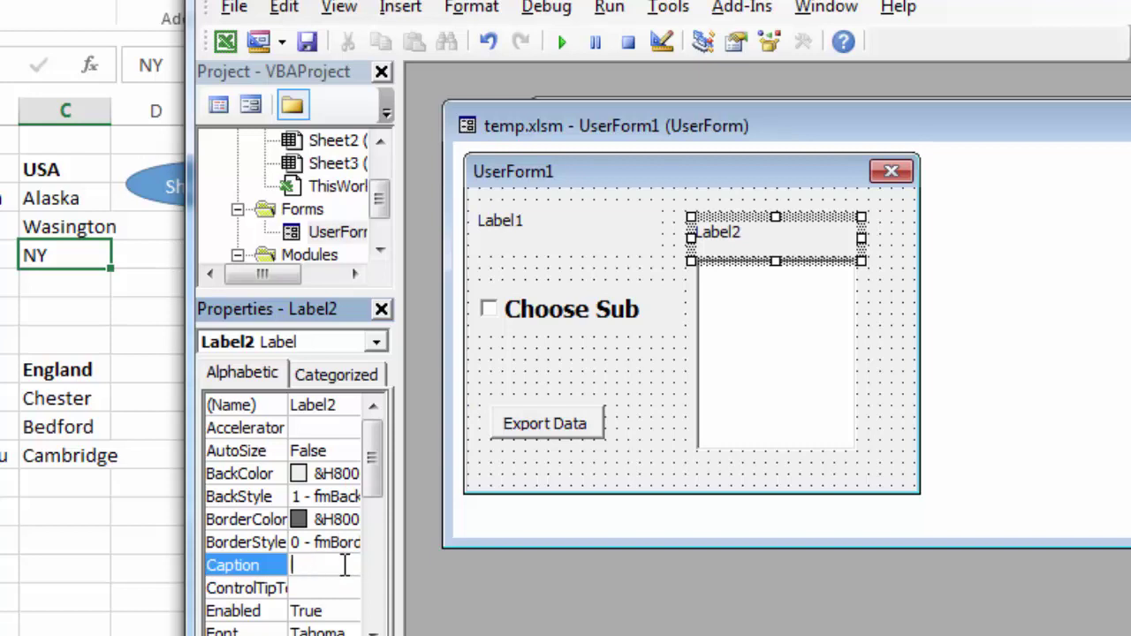
Finish the label caption as 'Suject List' and set its font to Bold
{"action": "type", "text": "Sujec"}
{"action": "type", "text": "t List"}
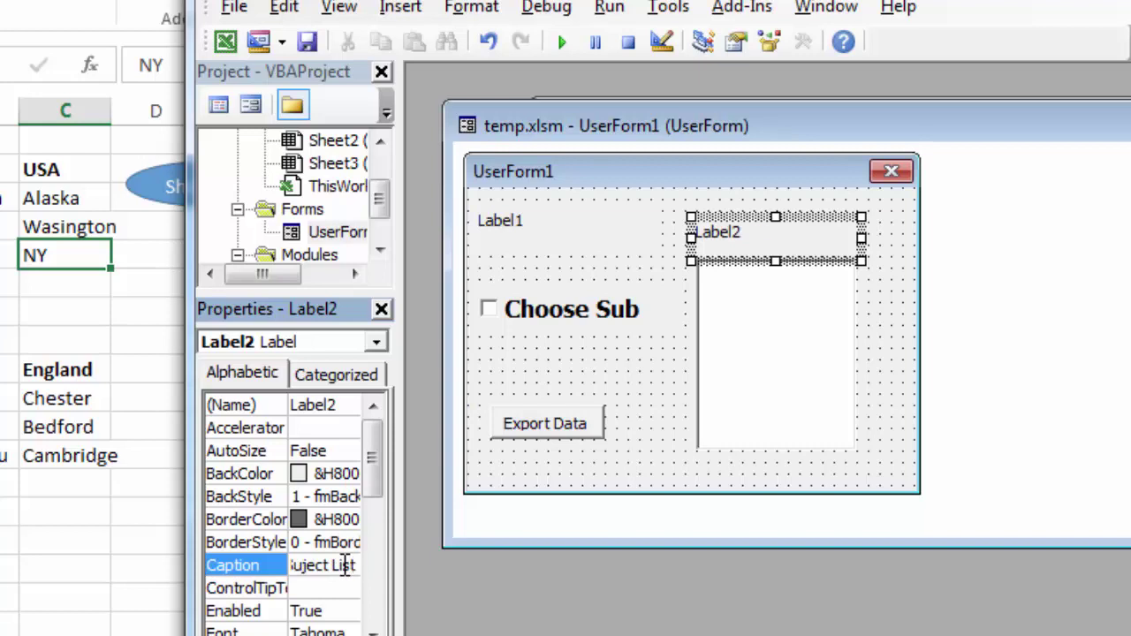
{"action": "key", "text": "Return"}
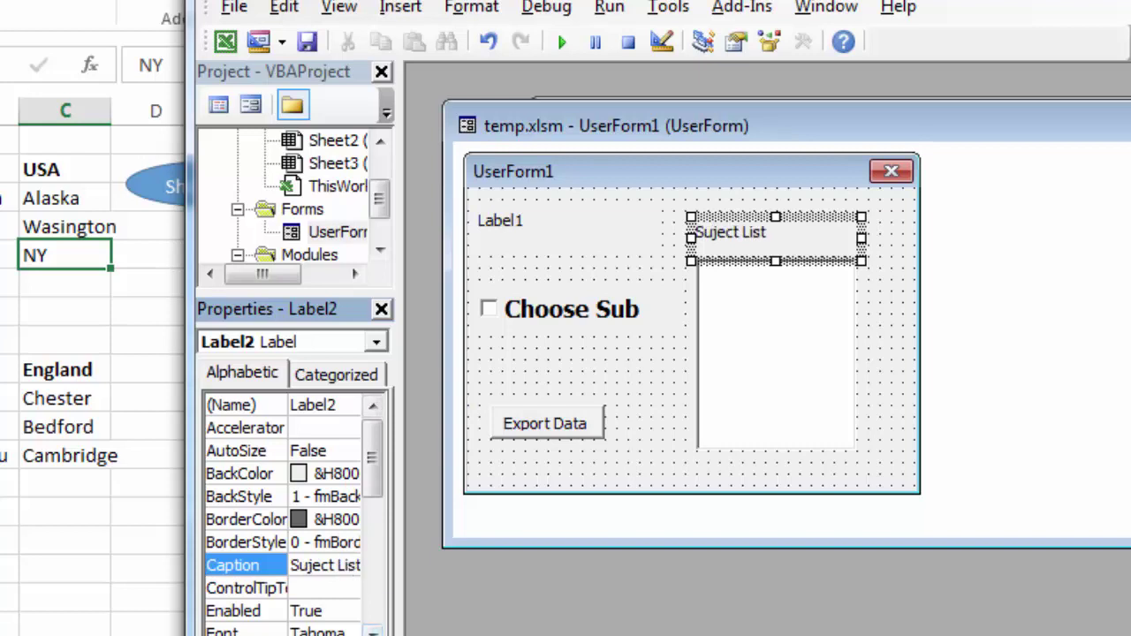
{"action": "left_click", "coordinate": [373, 632]}
{"action": "left_click", "coordinate": [346, 618]}
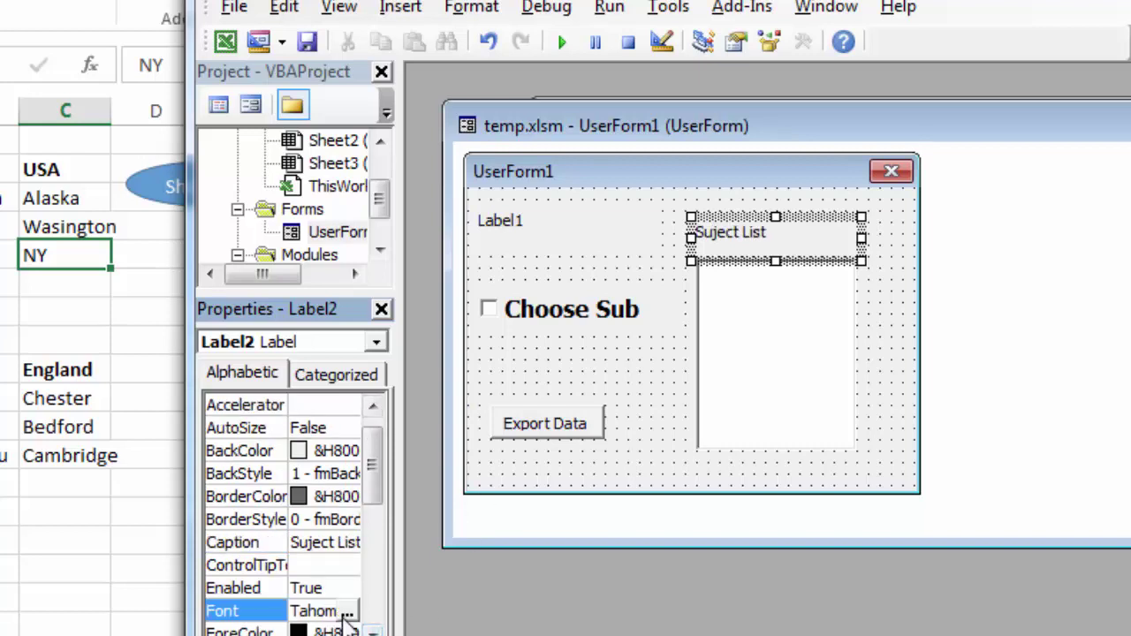
{"action": "left_click", "coordinate": [364, 622]}
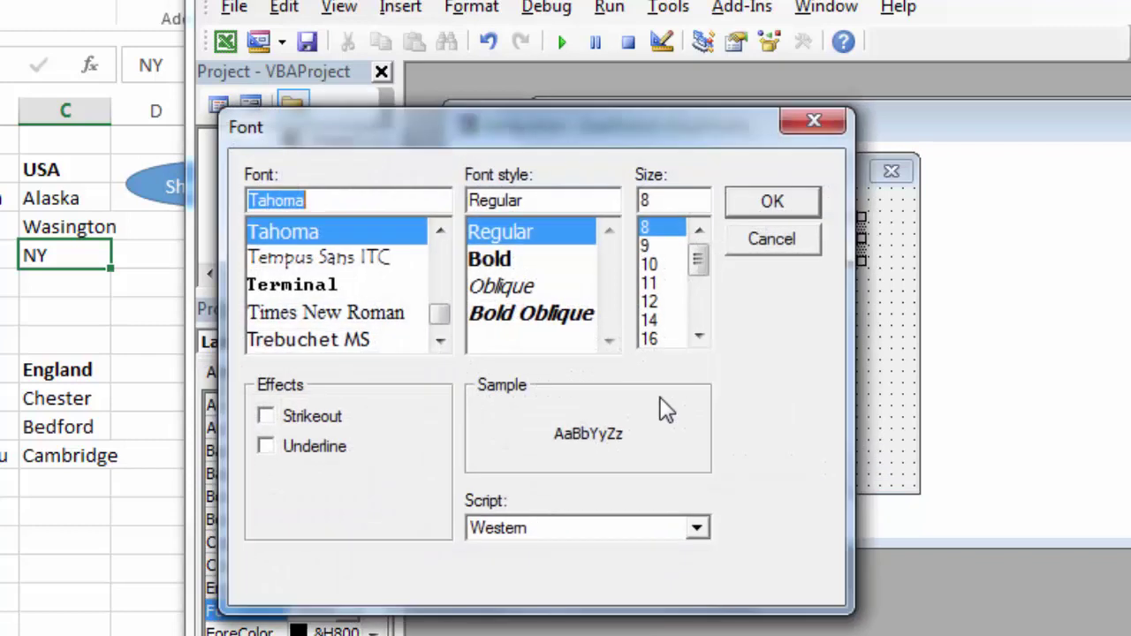
{"action": "left_click", "coordinate": [526, 261]}
{"action": "left_click", "coordinate": [779, 206]}
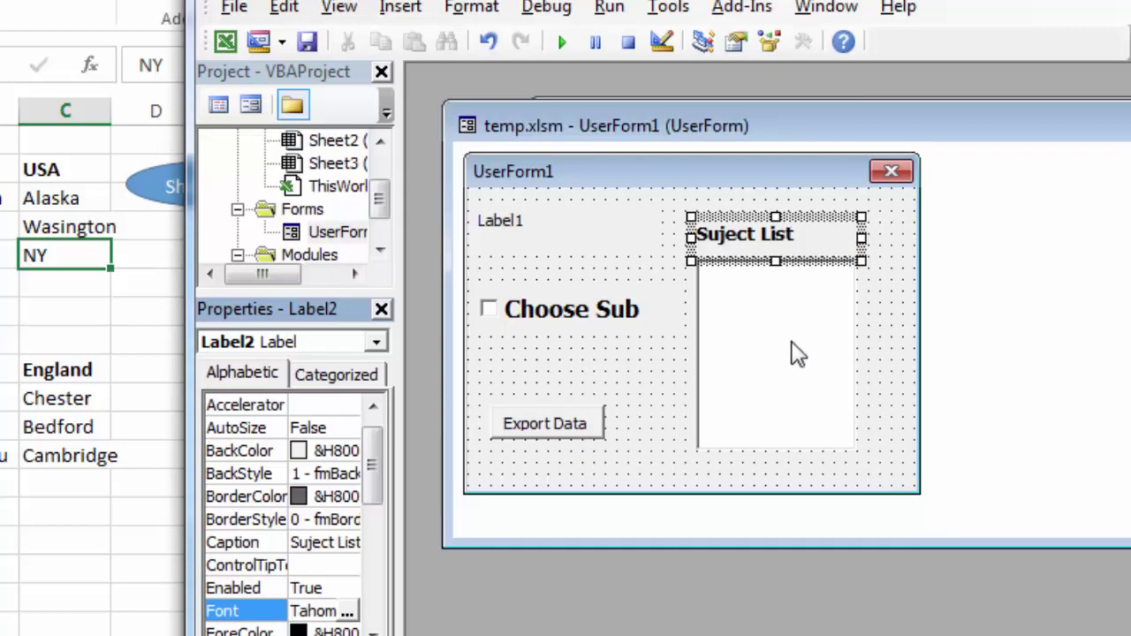
{"action": "left_click", "coordinate": [860, 336]}
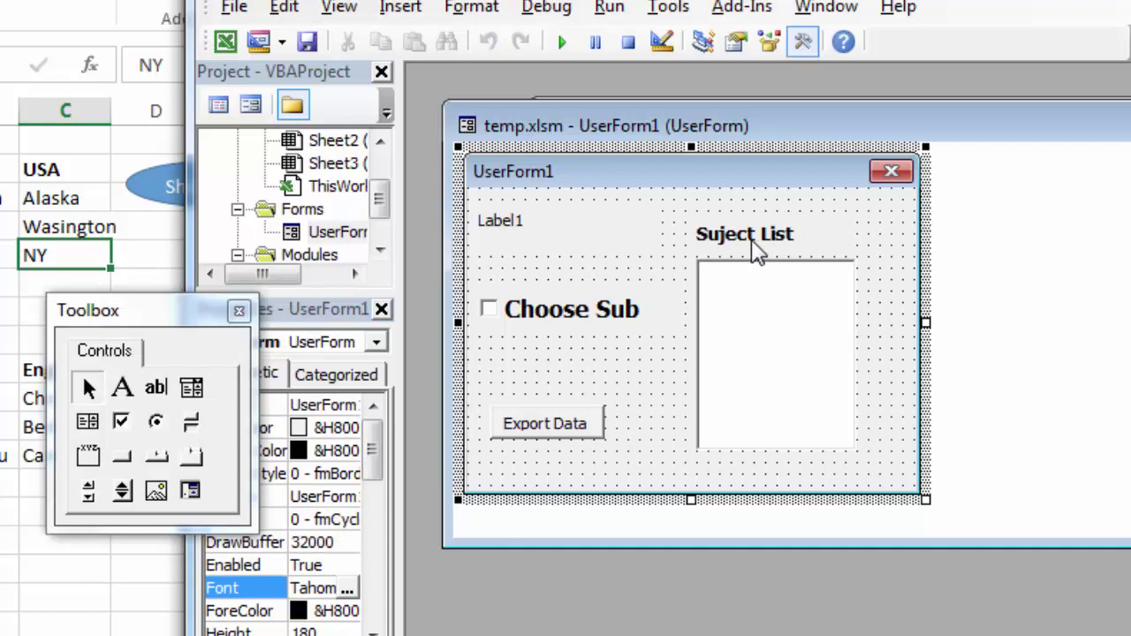
Test-run UserForm1 from the worksheet's Show Form button, close it, and return to the VBA editor
{"action": "left_click", "coordinate": [167, 231]}
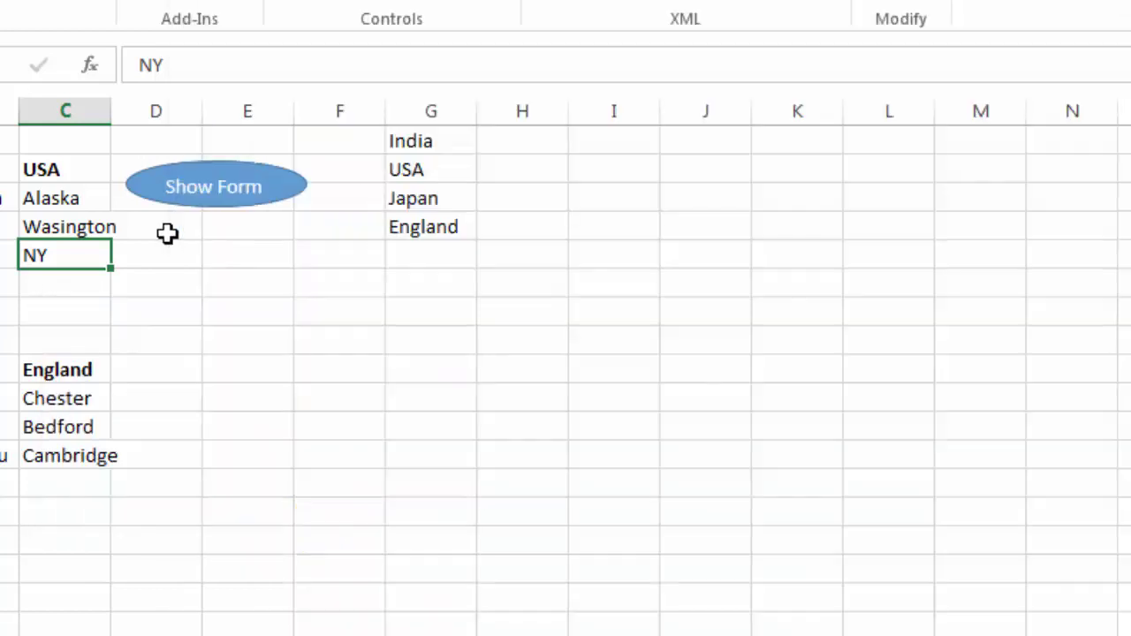
{"action": "left_click", "coordinate": [228, 202]}
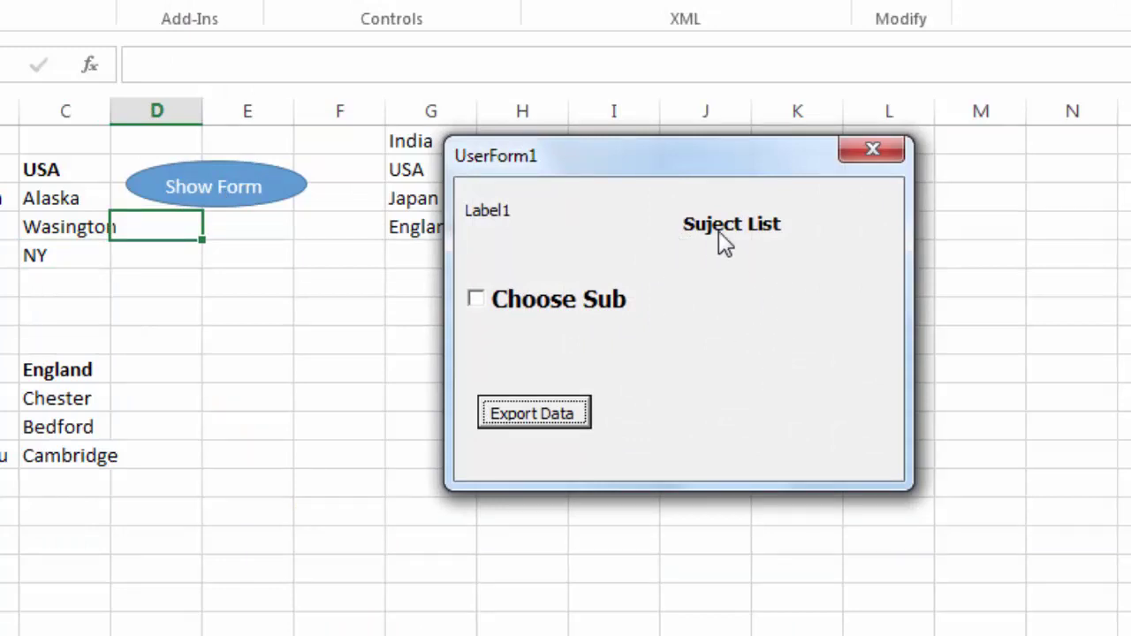
{"action": "left_click", "coordinate": [876, 152]}
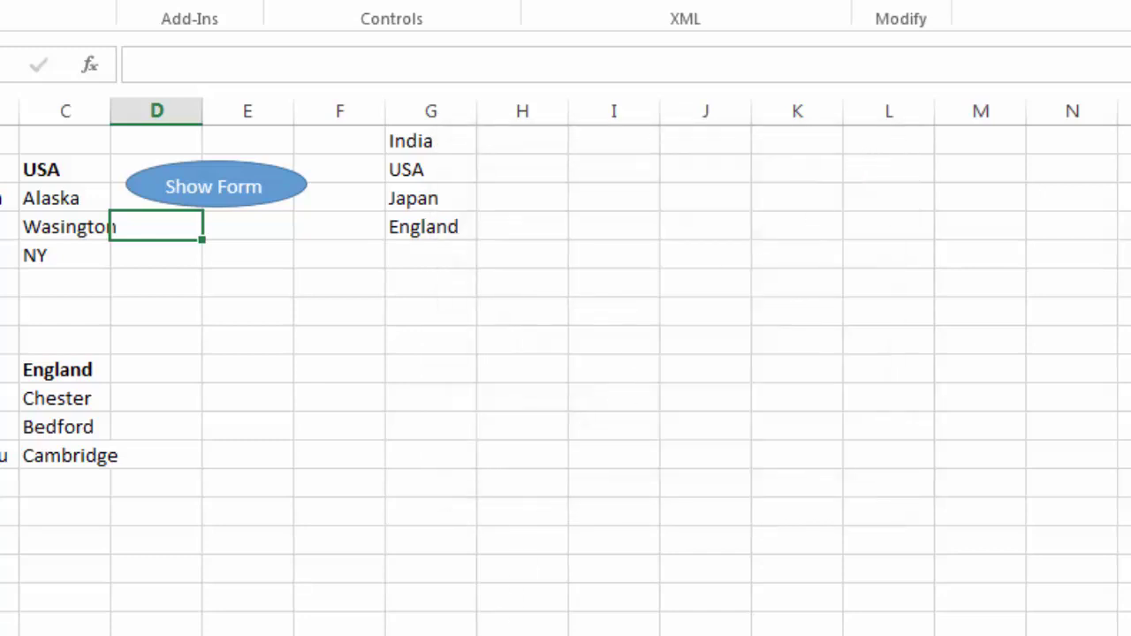
{"action": "key", "text": "alt+Tab"}
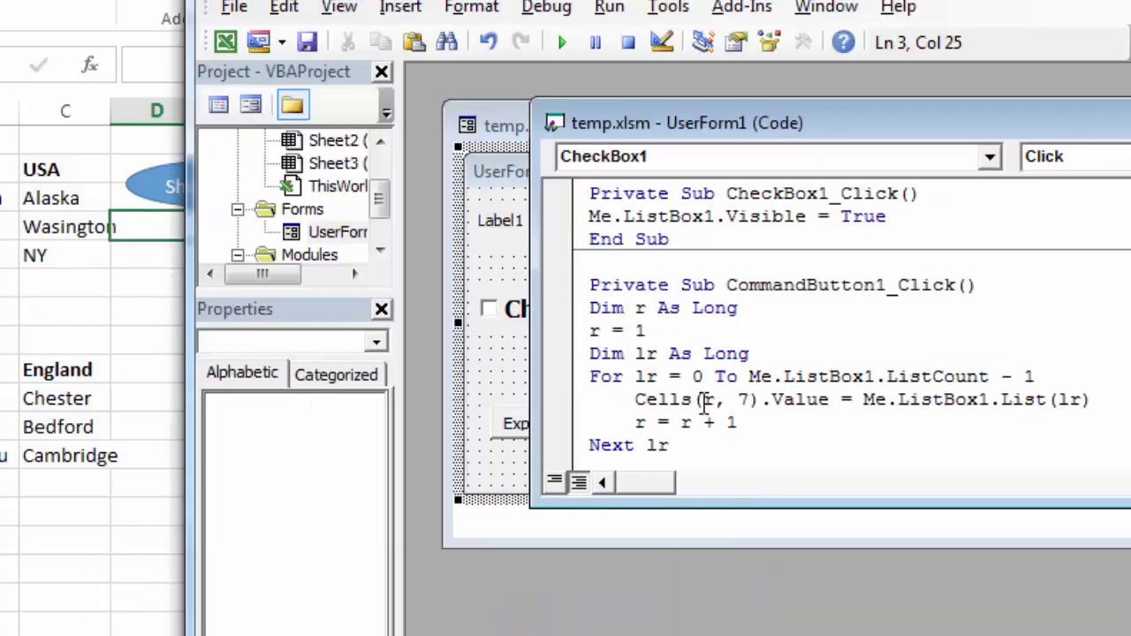
Add 'me.lable2.visible = false' below the ListBox1-hiding line in UserForm_Initialize
{"action": "scroll", "coordinate": [696, 399], "scroll_direction": "down", "scroll_amount": 1}
{"action": "scroll", "coordinate": [696, 400], "scroll_direction": "down", "scroll_amount": 1}
{"action": "scroll", "coordinate": [696, 400], "scroll_direction": "down", "scroll_amount": 1}
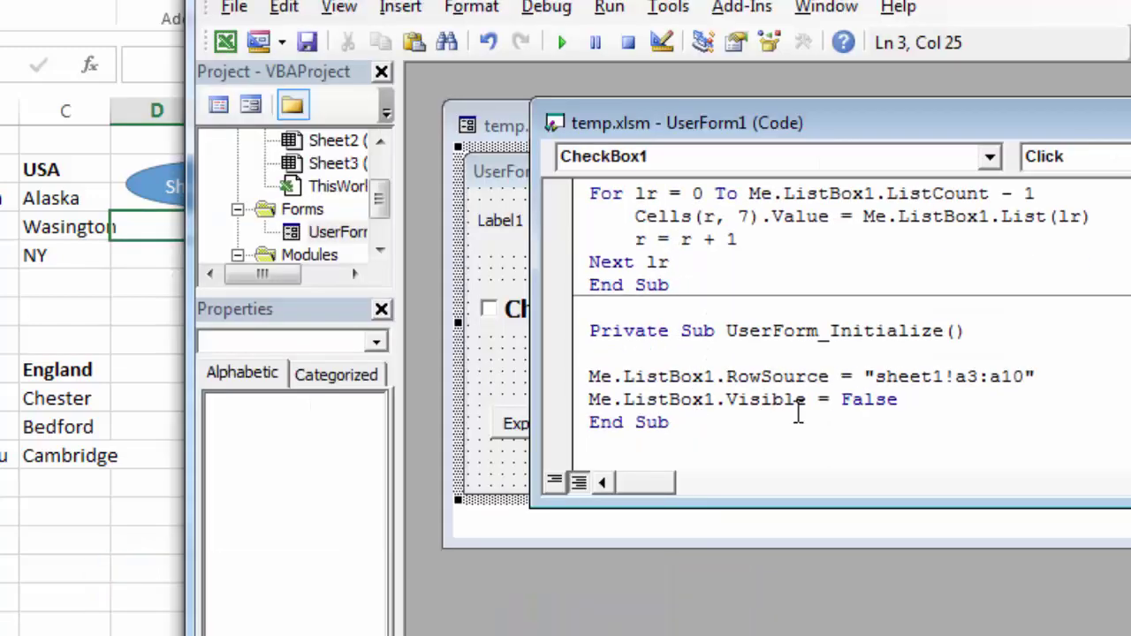
{"action": "left_click", "coordinate": [915, 401]}
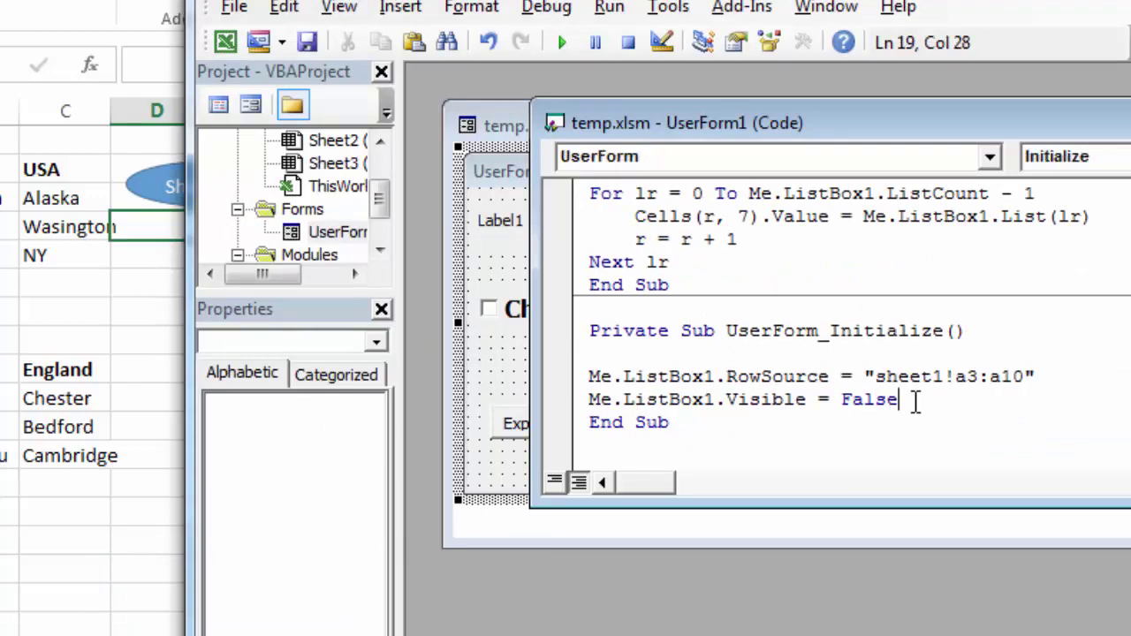
{"action": "key", "text": "Return"}
{"action": "type", "text": "me"}
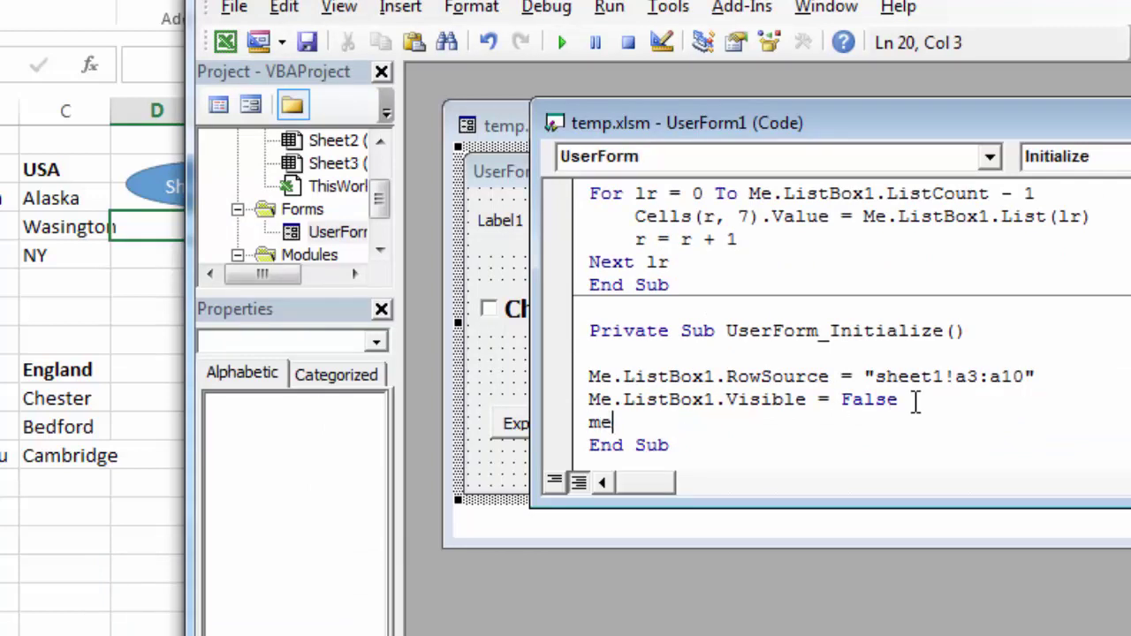
{"action": "type", "text": ".lable"}
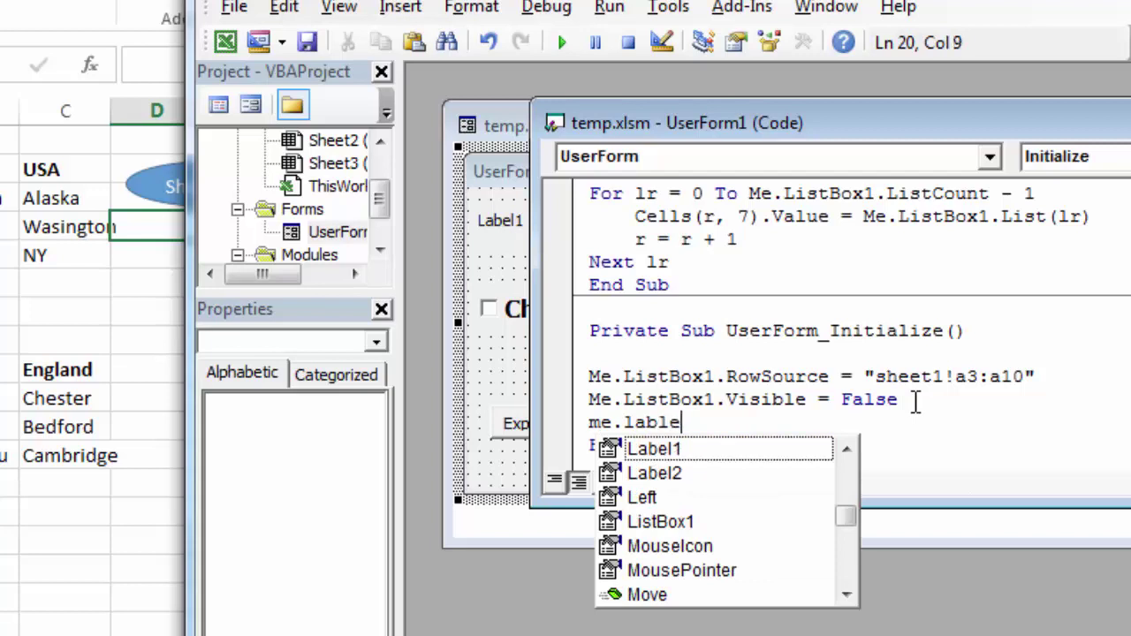
{"action": "type", "text": "1"}
{"action": "key", "text": "BackSpace"}
{"action": "type", "text": "2."}
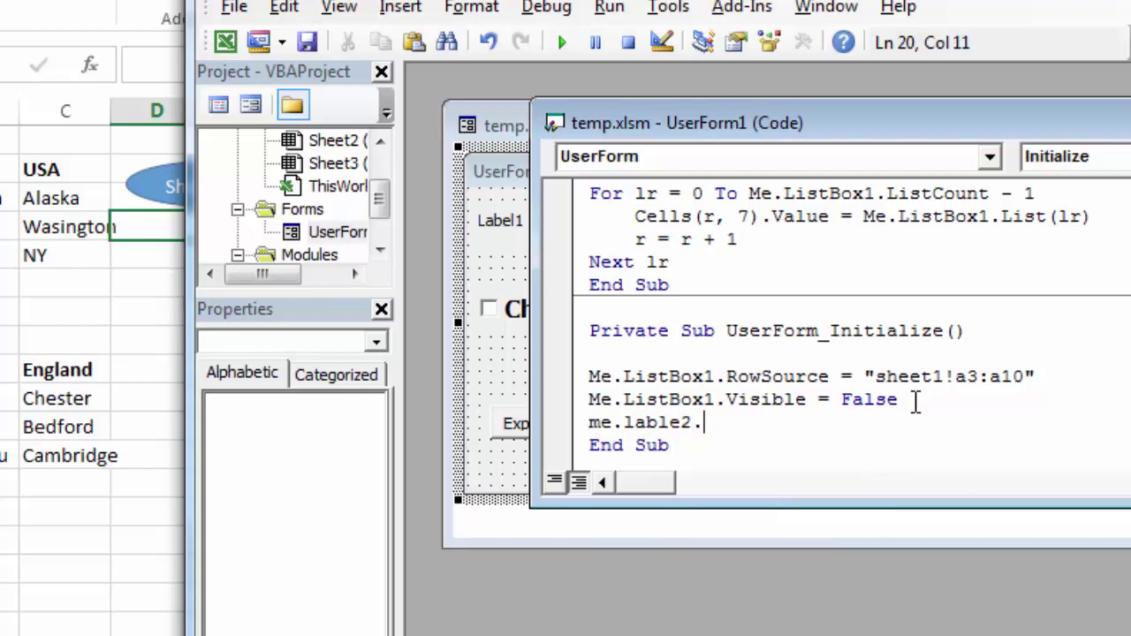
{"action": "type", "text": "visible = "}
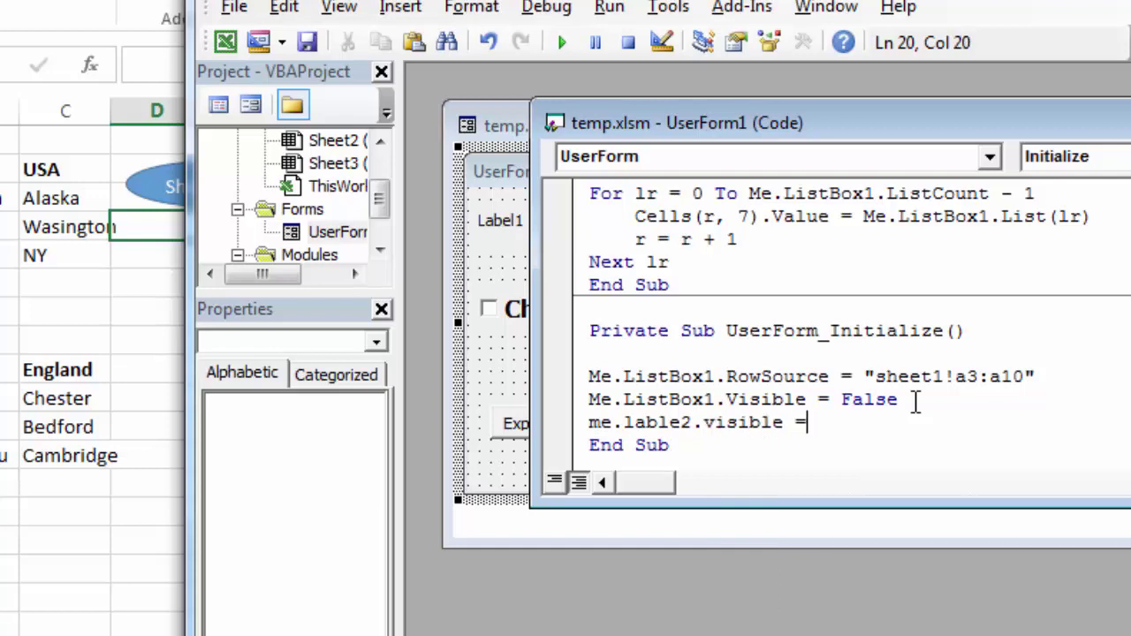
{"action": "type", "text": "false"}
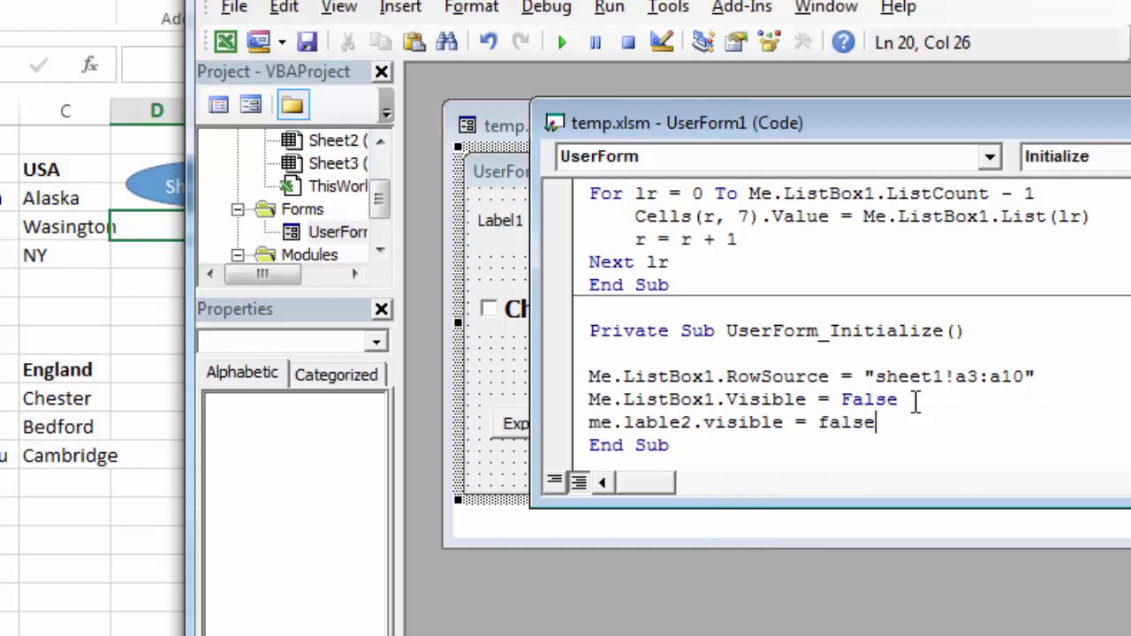
{"action": "key", "text": "Return"}
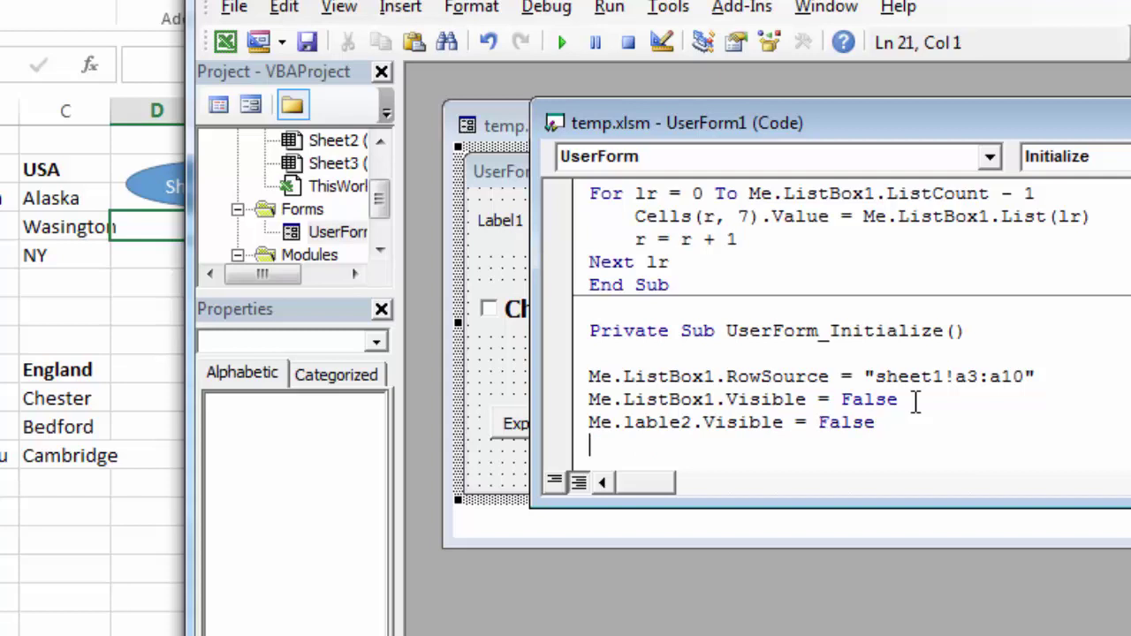
{"action": "left_click", "coordinate": [162, 368]}
{"action": "left_click", "coordinate": [202, 210]}
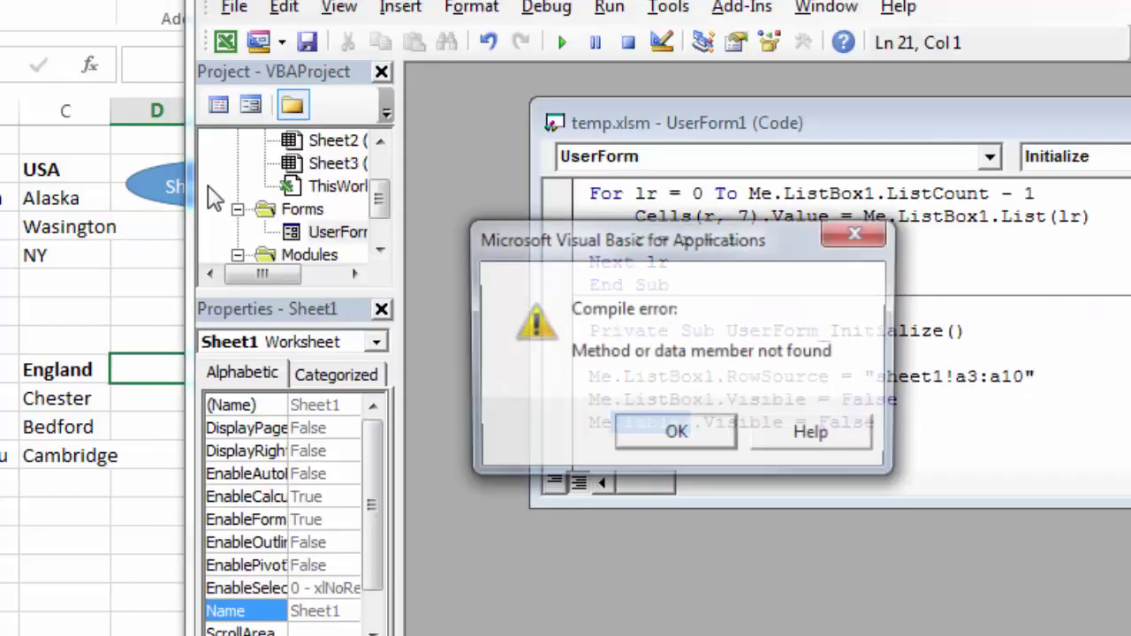
{"action": "left_click", "coordinate": [696, 437]}
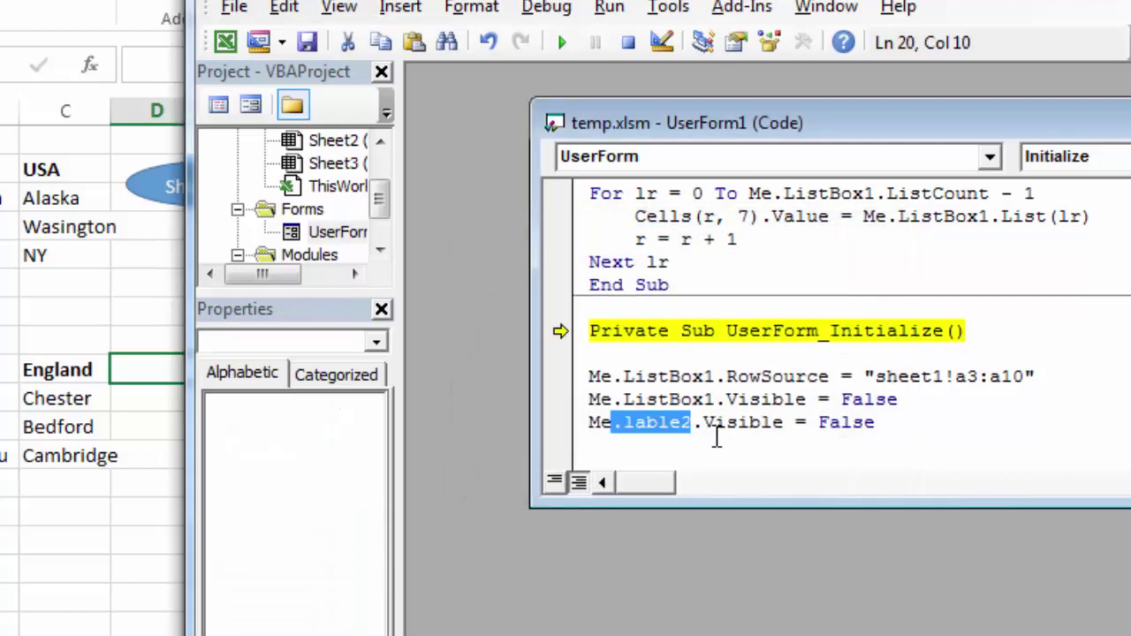
{"action": "left_click", "coordinate": [717, 439]}
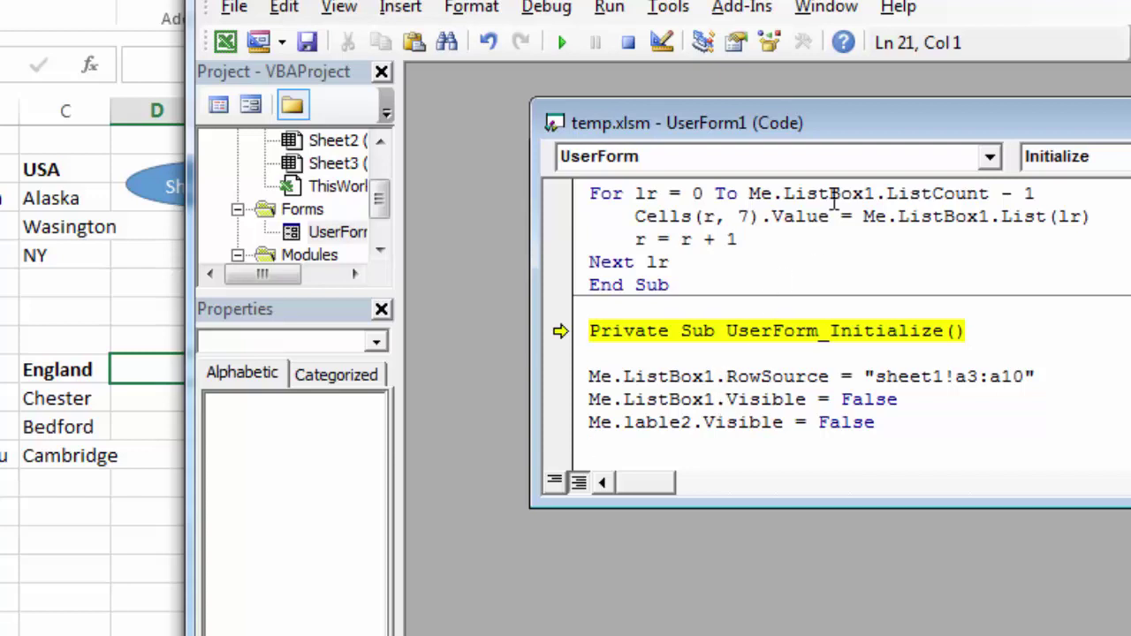
{"action": "left_click", "coordinate": [628, 43]}
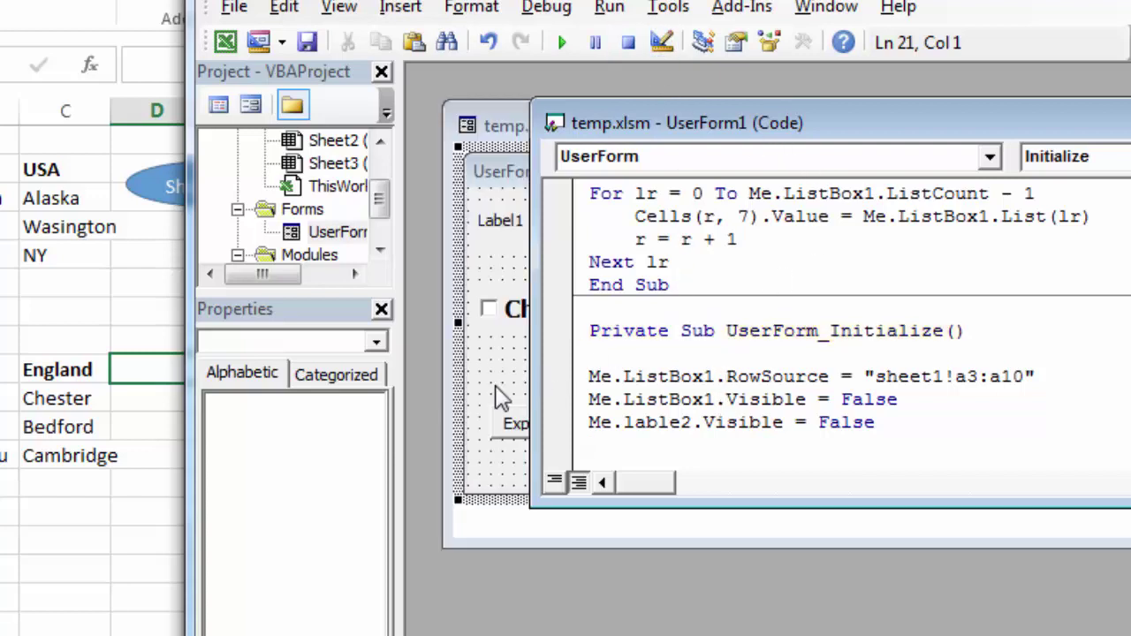
Confirm the Suject List label is named Label2 and correct 'lable2' to 'label2' in the code
{"action": "left_click", "coordinate": [500, 398]}
{"action": "left_click", "coordinate": [755, 248]}
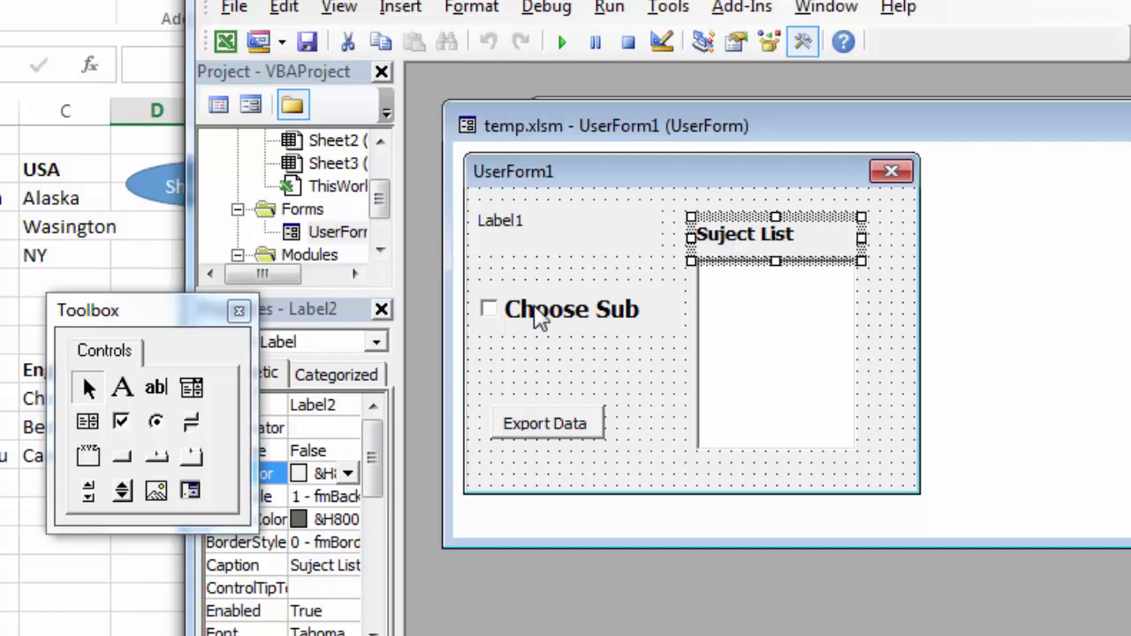
{"action": "double_click", "coordinate": [646, 361]}
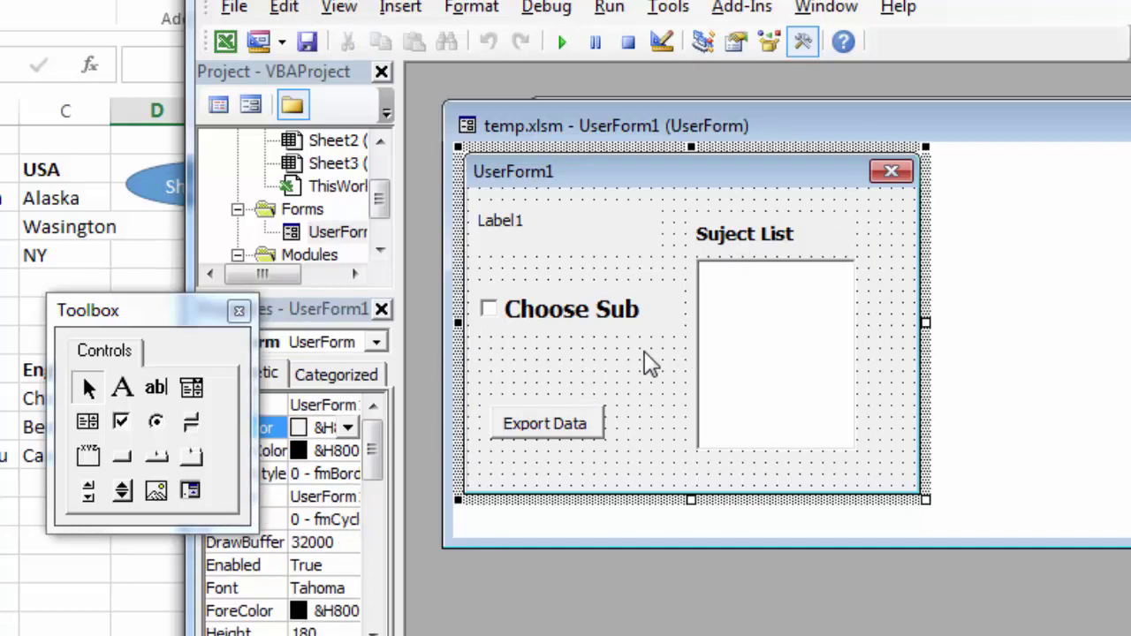
{"action": "left_click", "coordinate": [681, 384]}
{"action": "key", "text": "BackSpace"}
{"action": "key", "text": "Left"}
{"action": "type", "text": "e"}
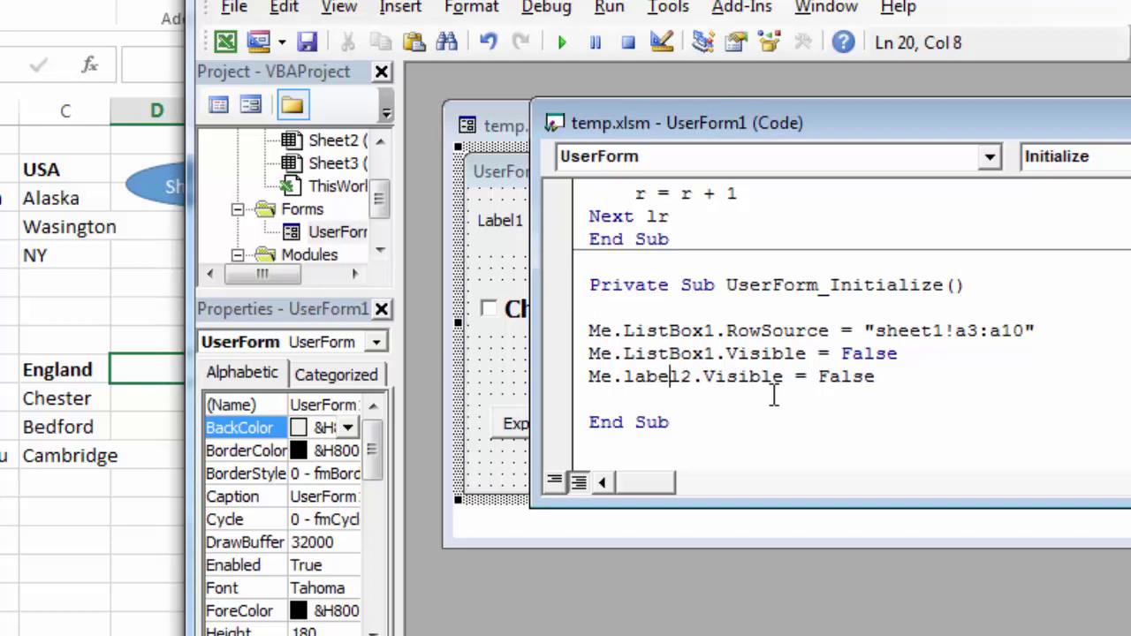
{"action": "left_click", "coordinate": [817, 353]}
Test-run the form, tick Choose Sub to check the subject list appears, then close it
{"action": "left_click", "coordinate": [169, 268]}
{"action": "left_click", "coordinate": [209, 197]}
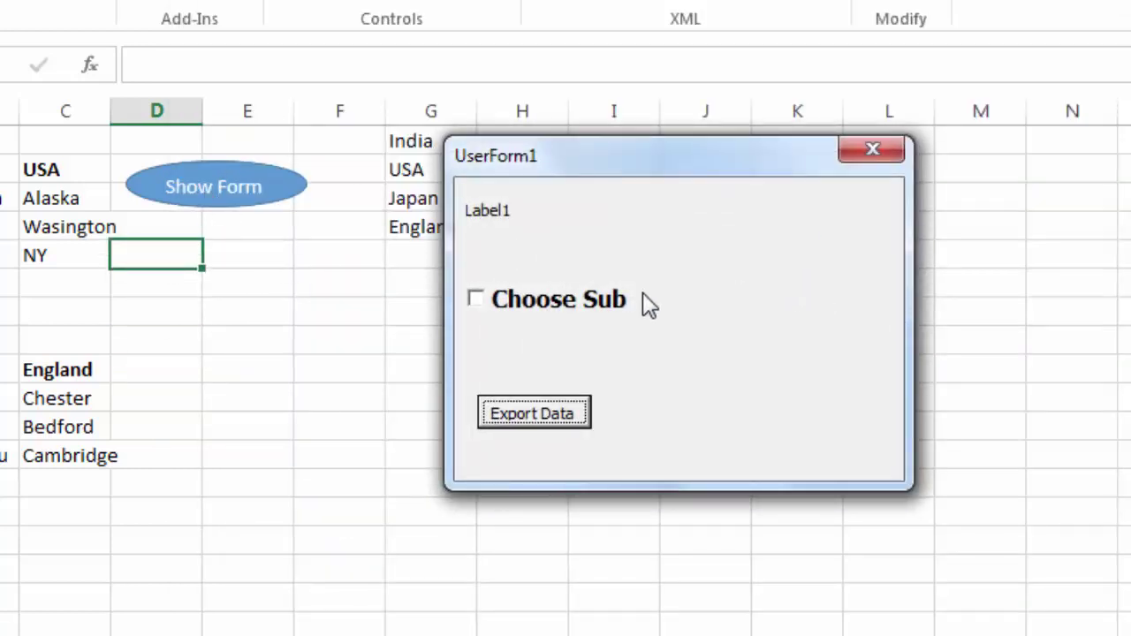
{"action": "left_click", "coordinate": [477, 298]}
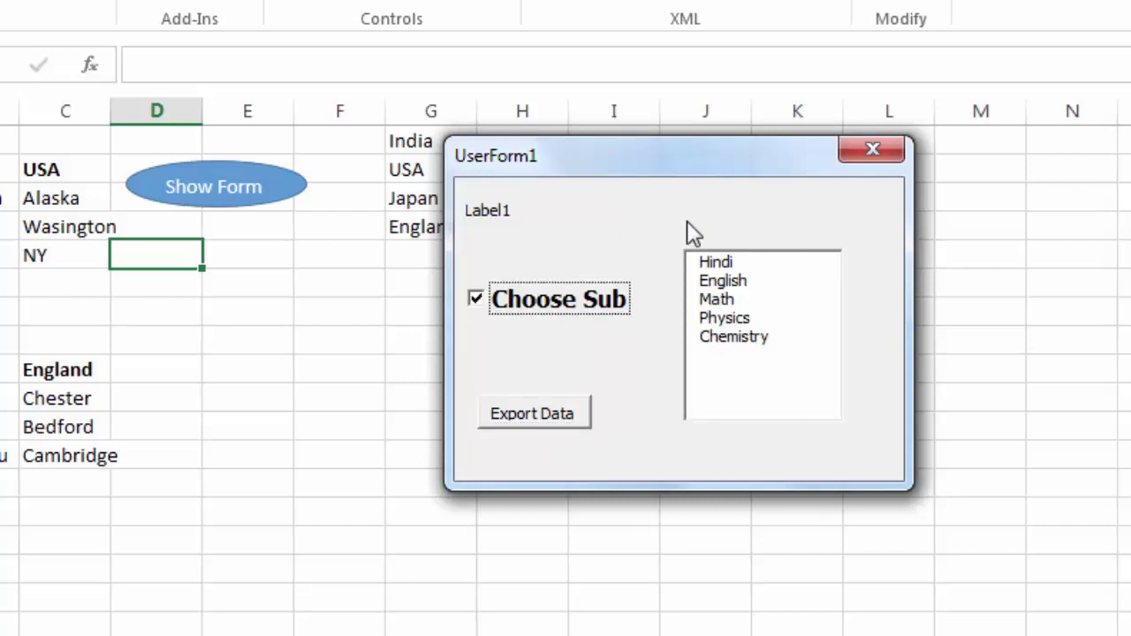
{"action": "left_click", "coordinate": [855, 160]}
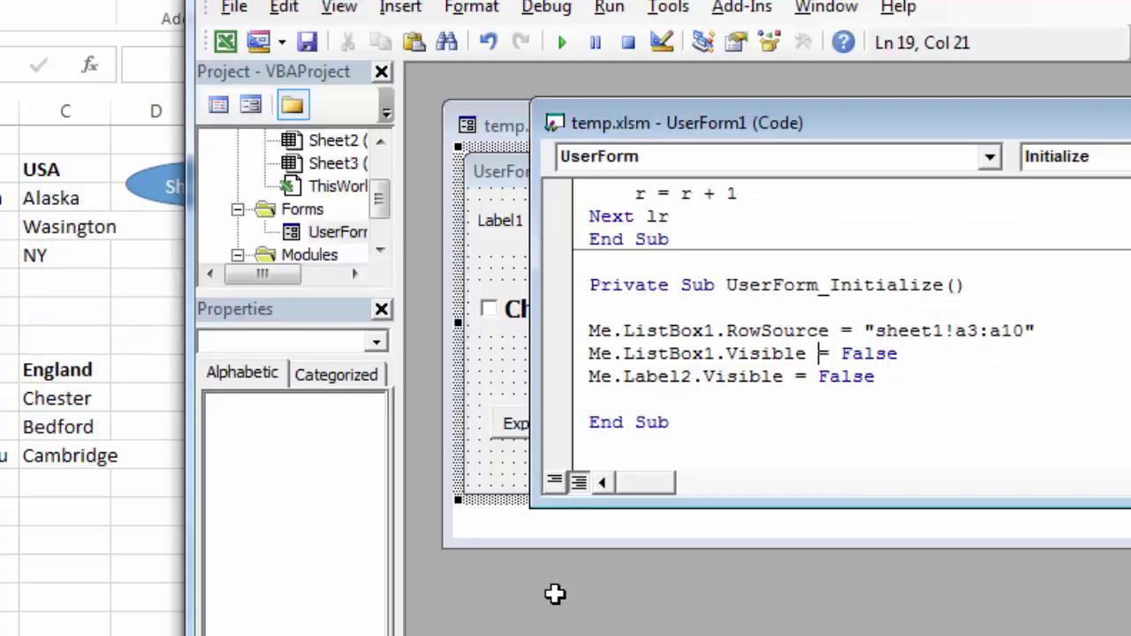
Add 'Me.Label2.Visible = True' under the ListBox1 line in CheckBox1_Click
{"action": "left_click", "coordinate": [692, 357]}
{"action": "scroll", "coordinate": [775, 374], "scroll_direction": "up", "scroll_amount": 2}
{"action": "scroll", "coordinate": [775, 375], "scroll_direction": "up", "scroll_amount": 2}
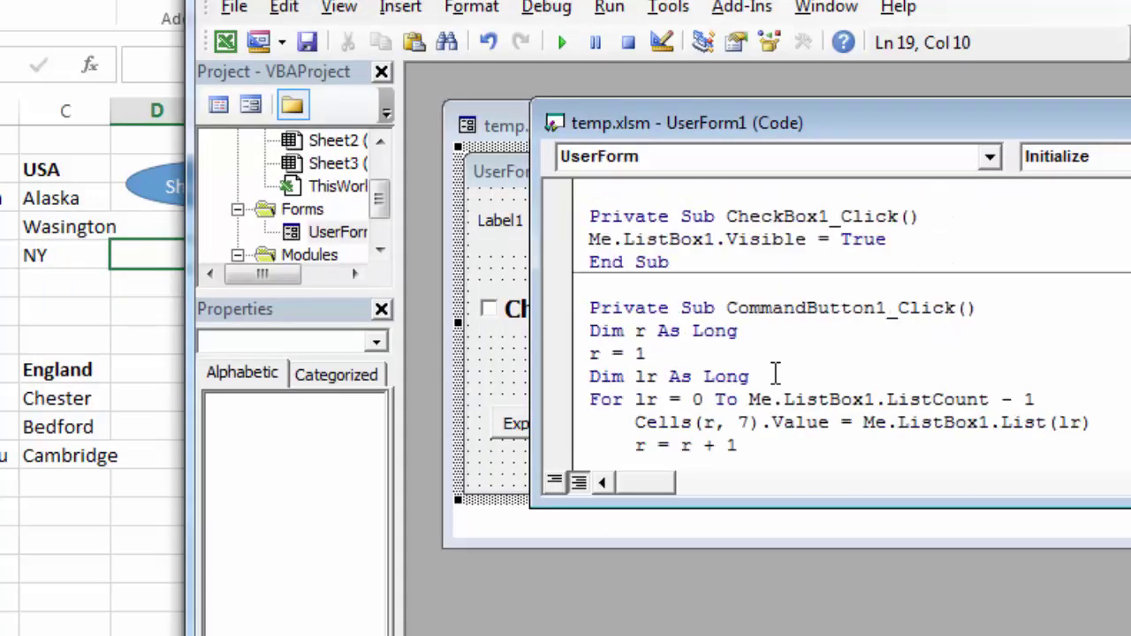
{"action": "left_click", "coordinate": [893, 239]}
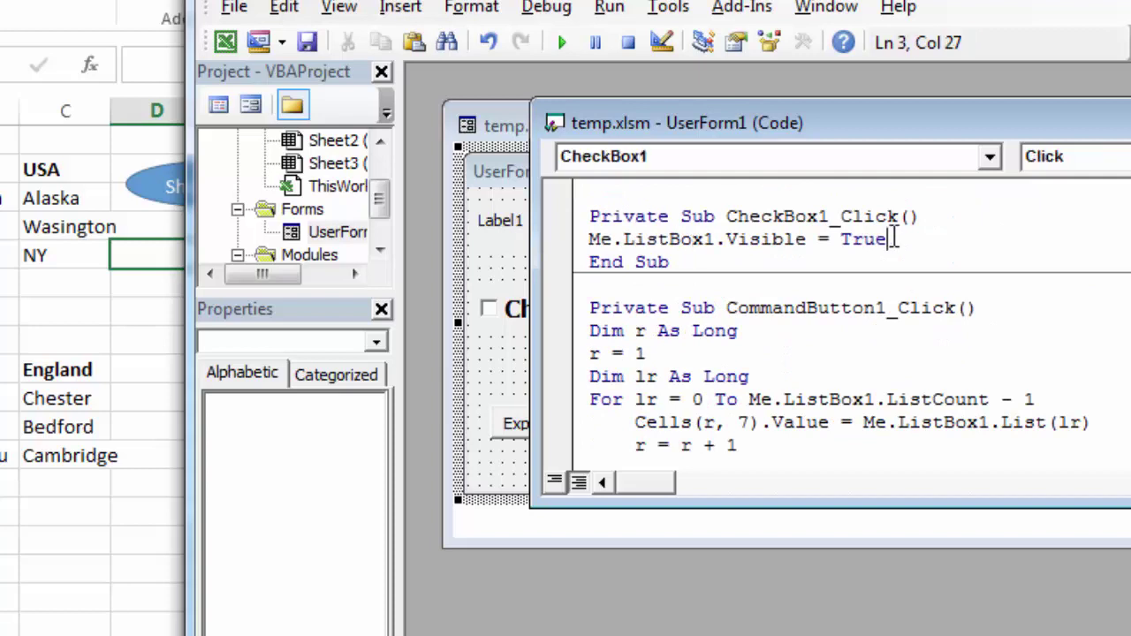
{"action": "key", "text": "Return"}
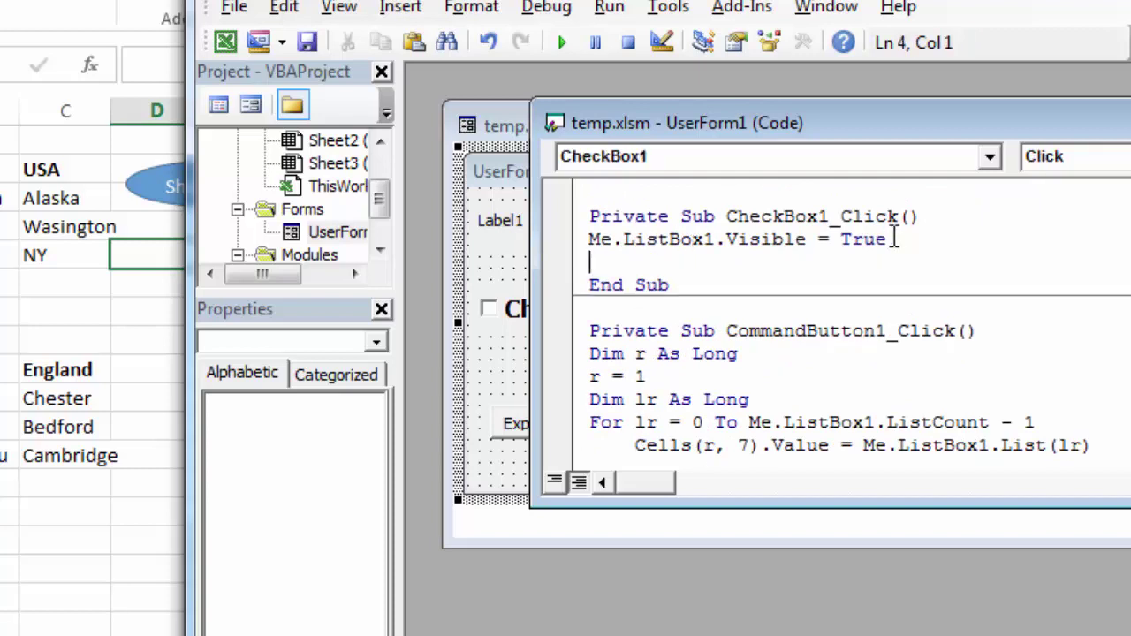
{"action": "type", "text": "me."}
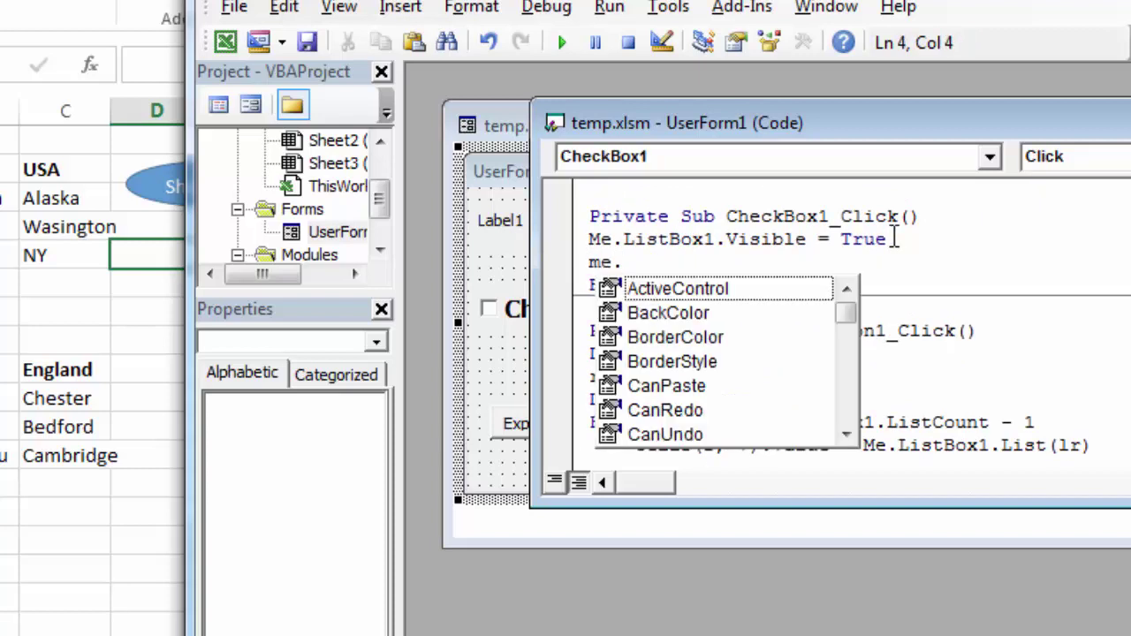
{"action": "type", "text": "label1."}
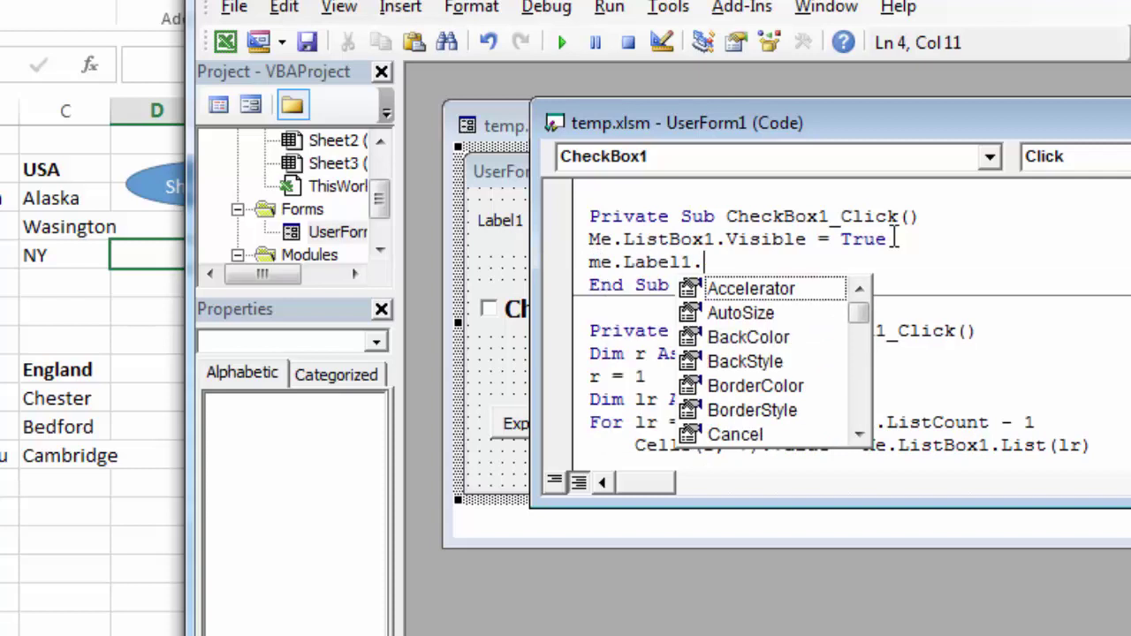
{"action": "key", "text": "BackSpace"}
{"action": "key", "text": "BackSpace"}
{"action": "type", "text": "2.va"}
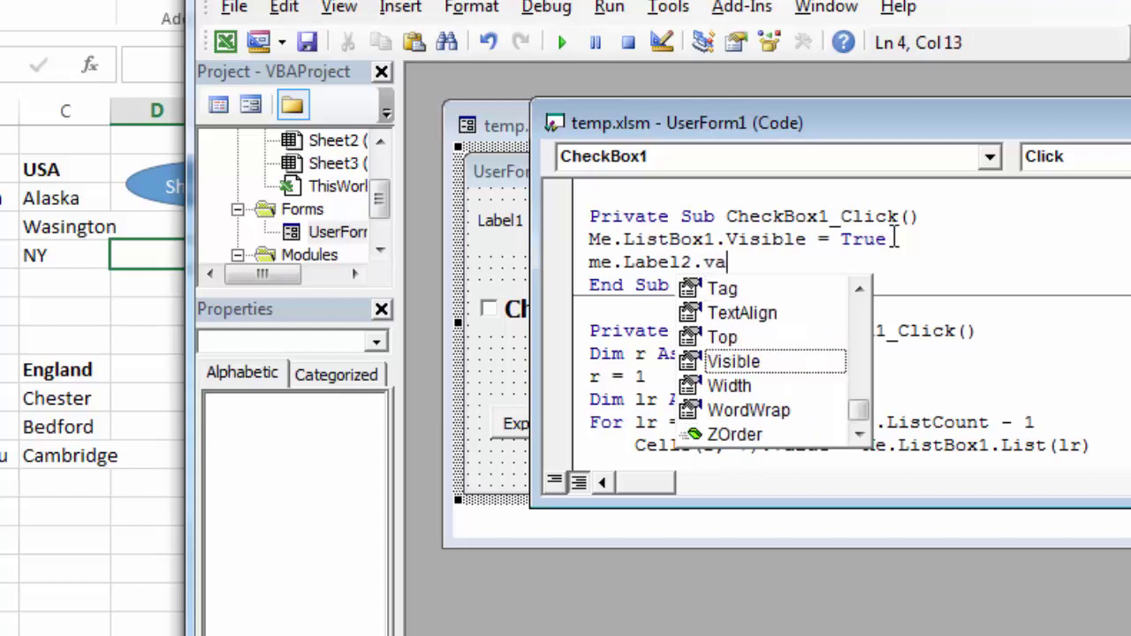
{"action": "key", "text": "BackSpace"}
{"action": "type", "text": "isible = "}
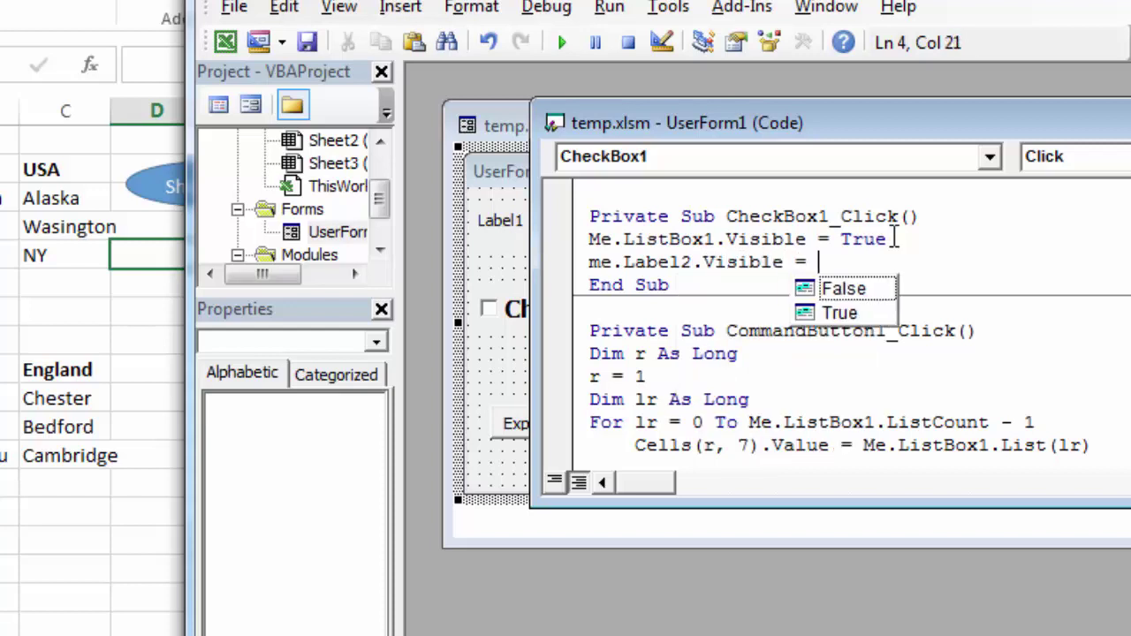
{"action": "type", "text": "true"}
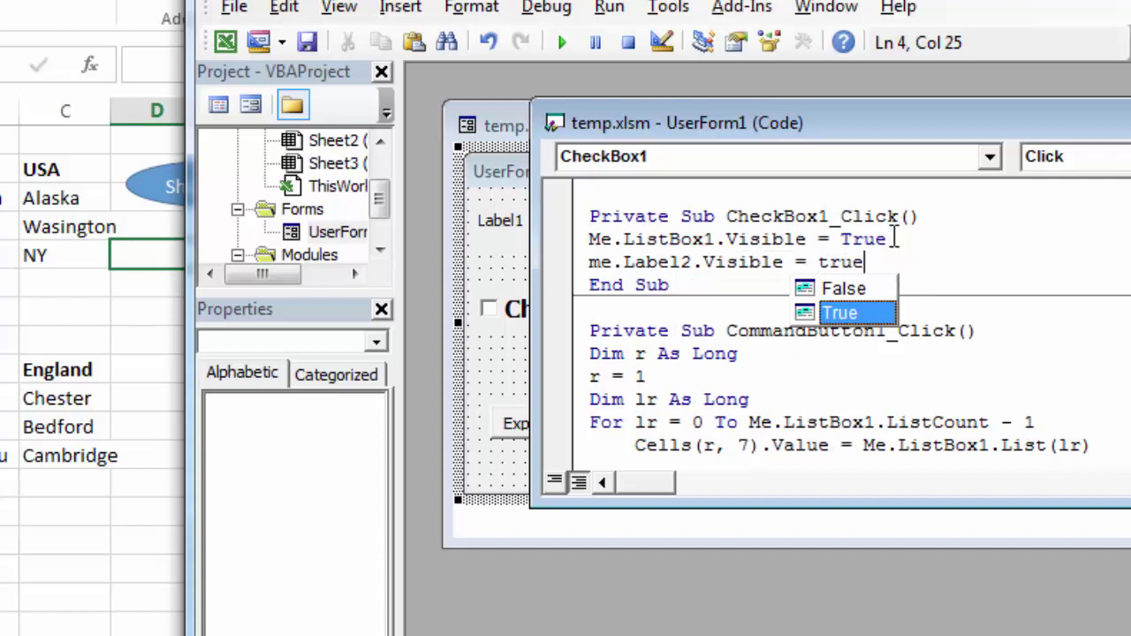
{"action": "key", "text": "Return"}
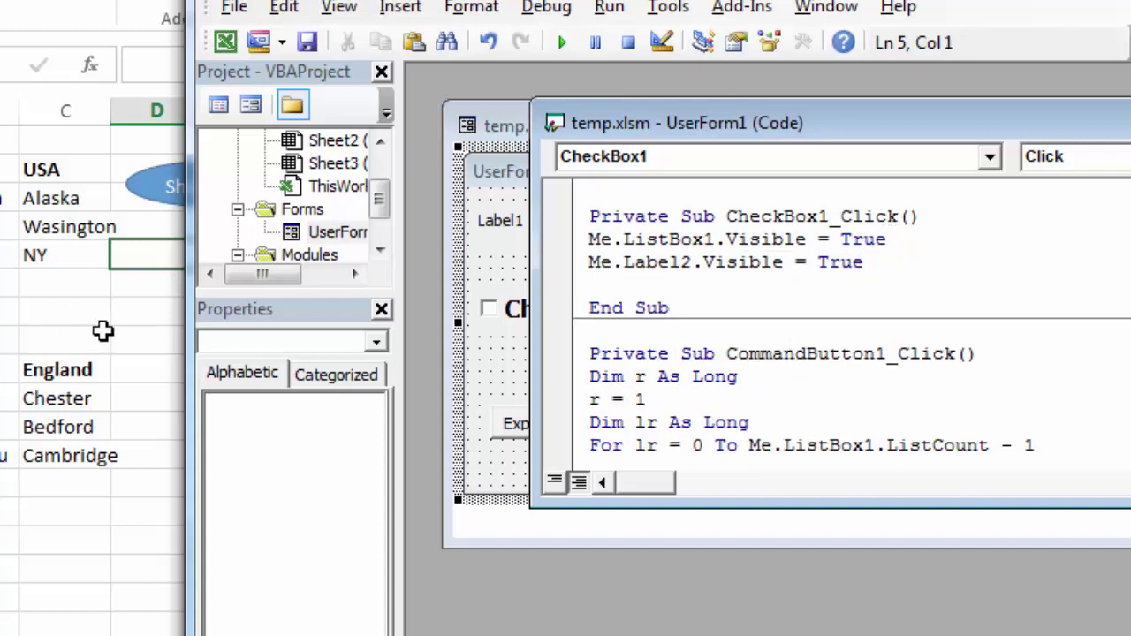
Test-run the form, tick and untick Choose Sub, then close the form
{"action": "left_click", "coordinate": [146, 309]}
{"action": "left_click", "coordinate": [222, 202]}
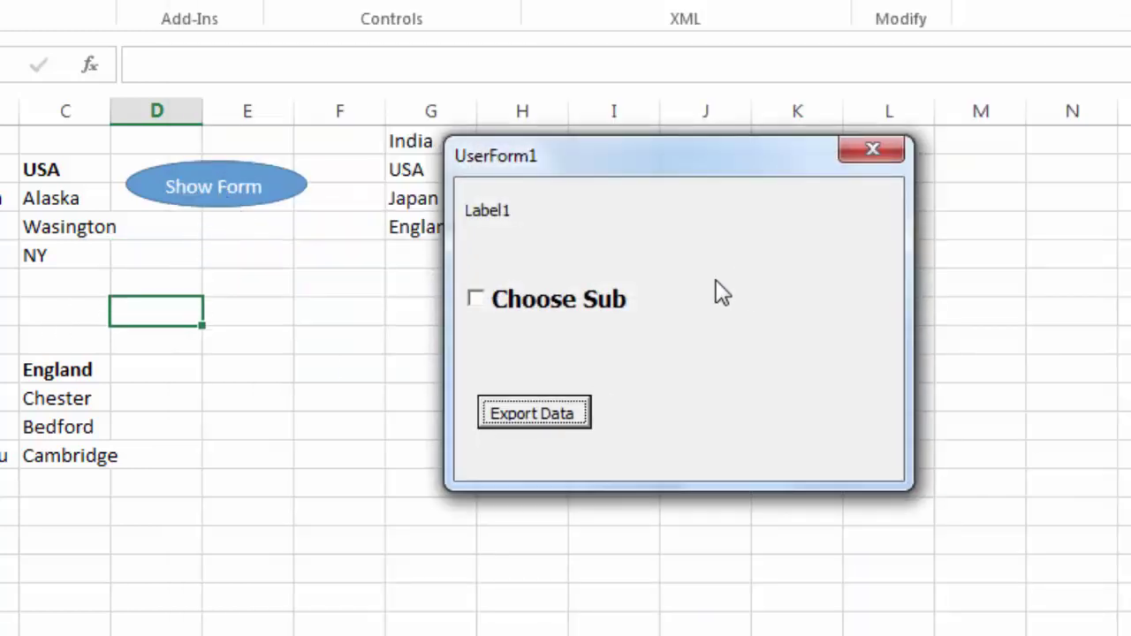
{"action": "left_click", "coordinate": [475, 298]}
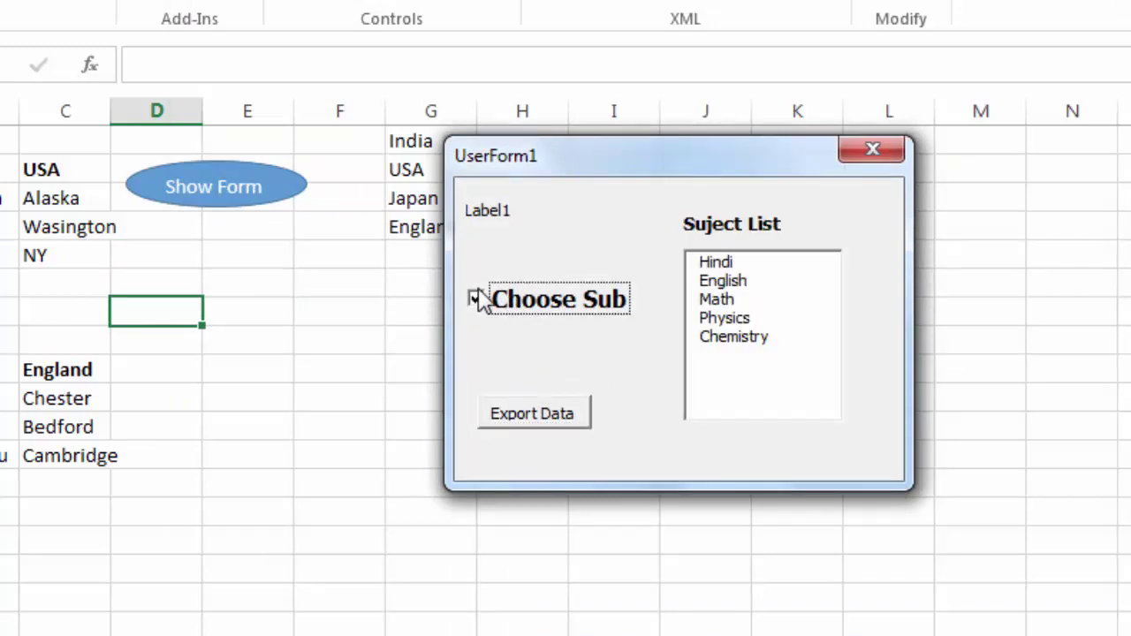
{"action": "left_click", "coordinate": [476, 300]}
{"action": "left_click", "coordinate": [872, 150]}
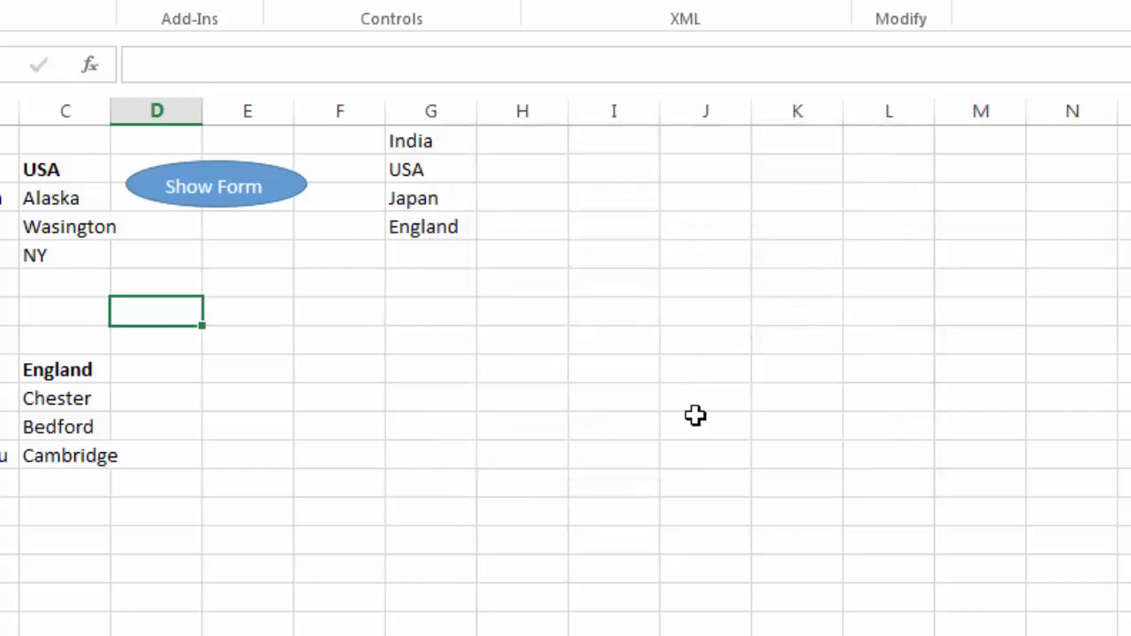
Insert 'If Me.CheckBox1.Value = True Then' above the ListBox1 and Label2 visibility lines
{"action": "key", "text": "alt+F11"}
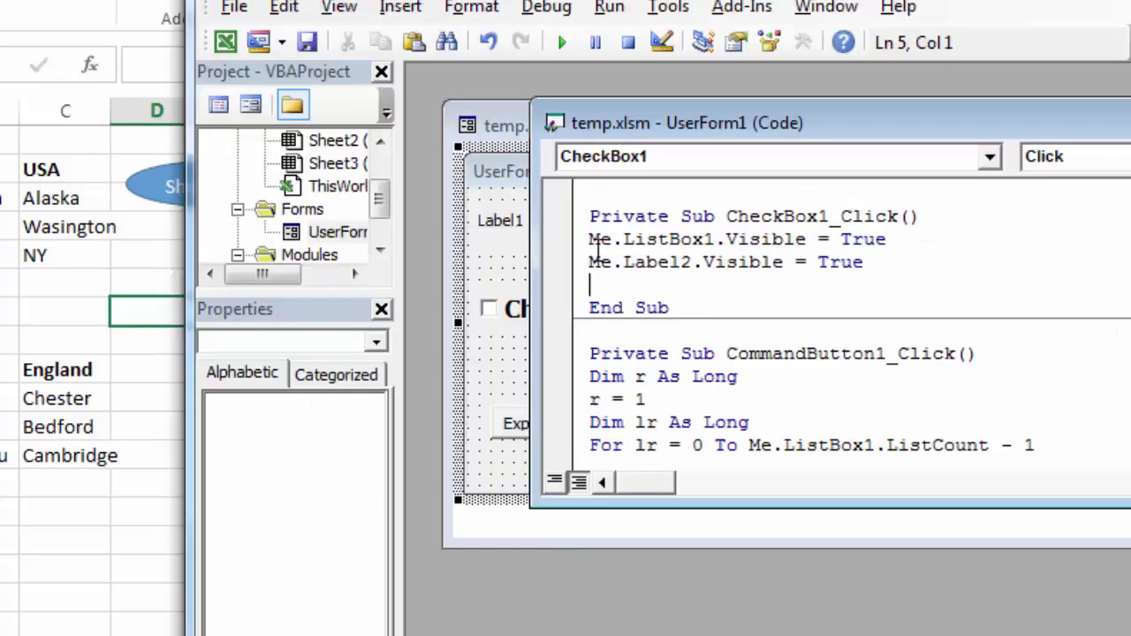
{"action": "left_click", "coordinate": [587, 239]}
{"action": "key", "text": "Return"}
{"action": "key", "text": "Up"}
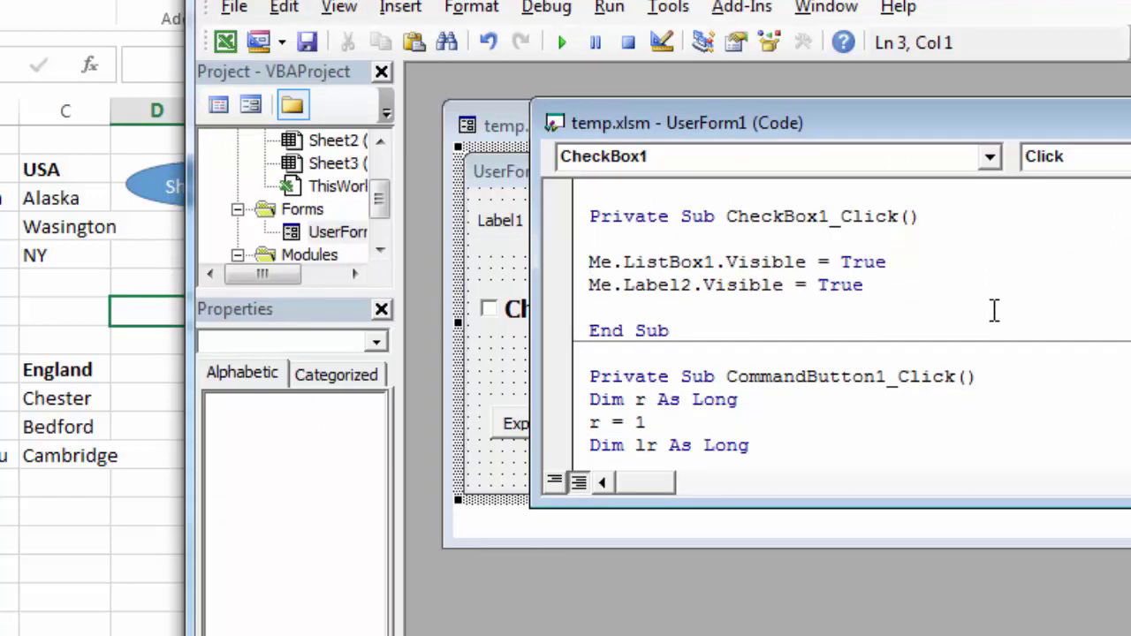
{"action": "type", "text": "if "}
{"action": "type", "text": "me."}
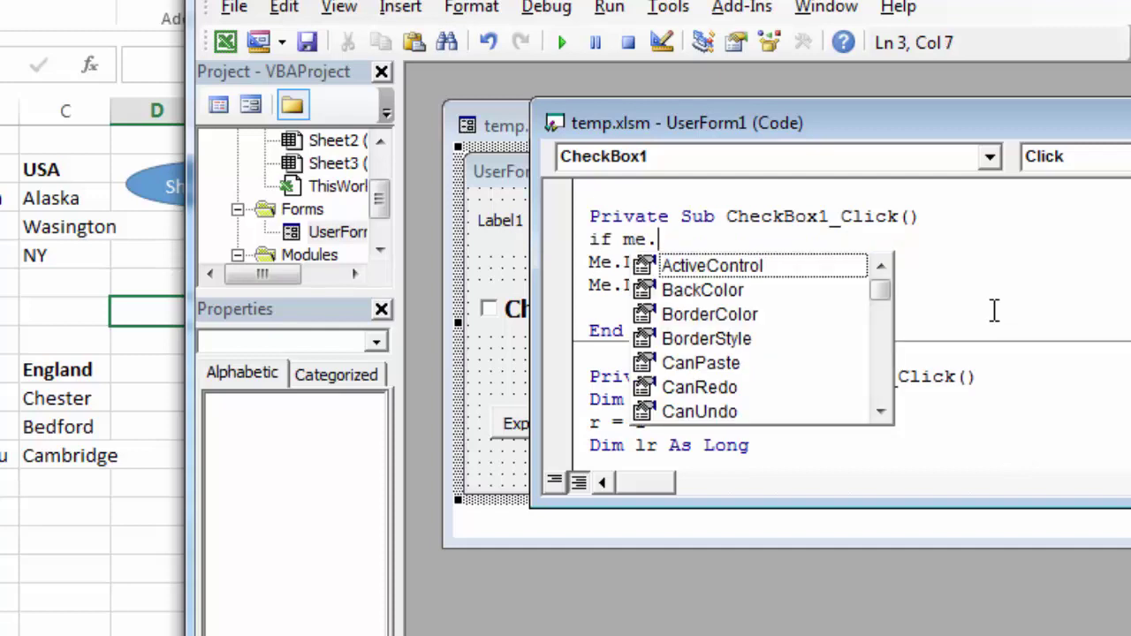
{"action": "type", "text": "checkbox1."}
{"action": "type", "text": "value"}
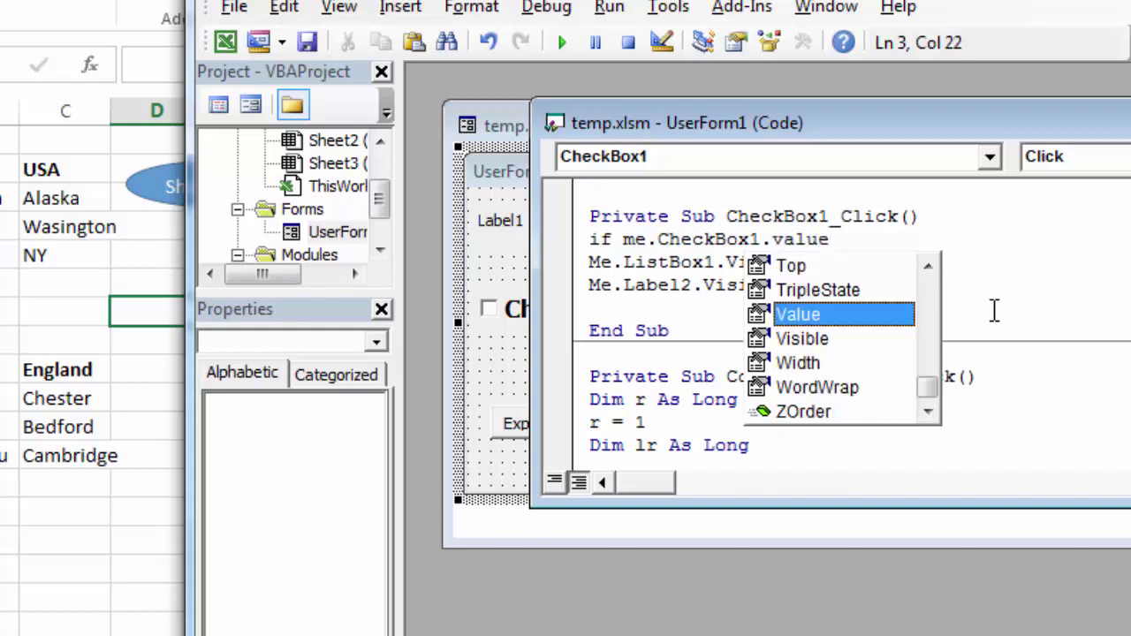
{"action": "type", "text": "= true"}
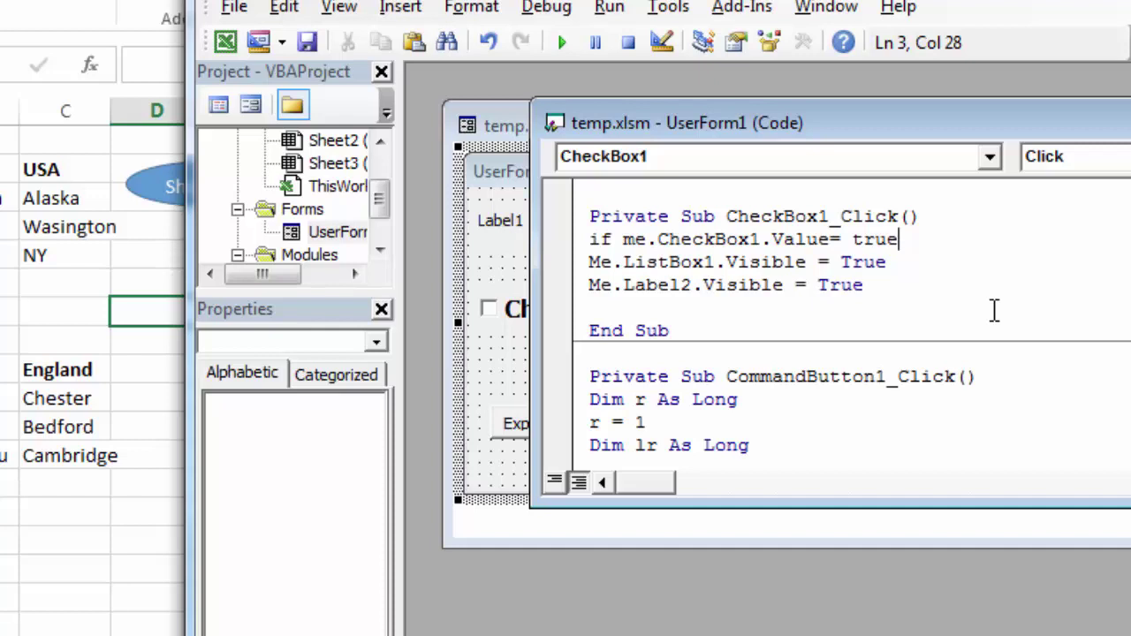
{"action": "type", "text": " then"}
{"action": "key", "text": "Down"}
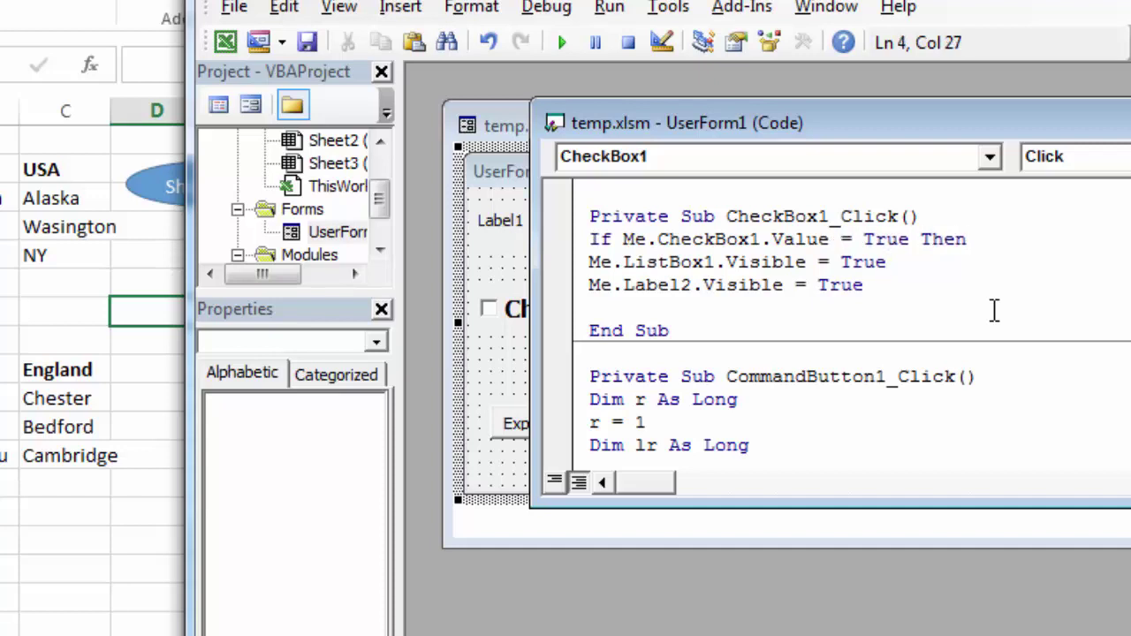
{"action": "key", "text": "Down"}
Add an Else branch containing 'Me.ListBox1.Visible = False'
{"action": "key", "text": "Return"}
{"action": "type", "text": "else"}
{"action": "key", "text": "Return"}
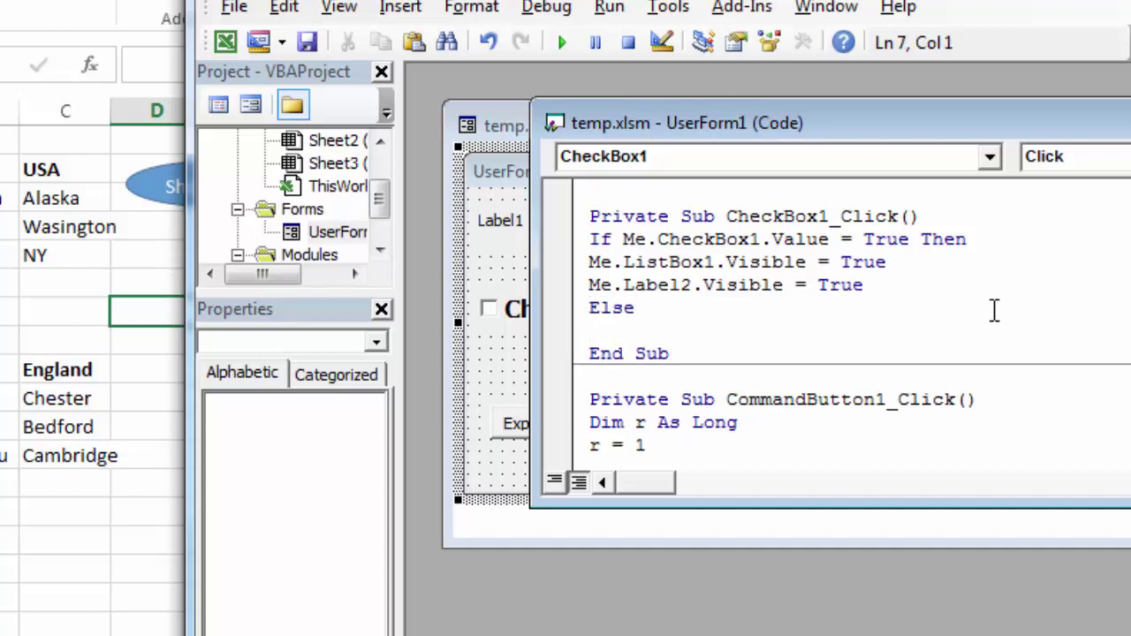
{"action": "type", "text": "me."}
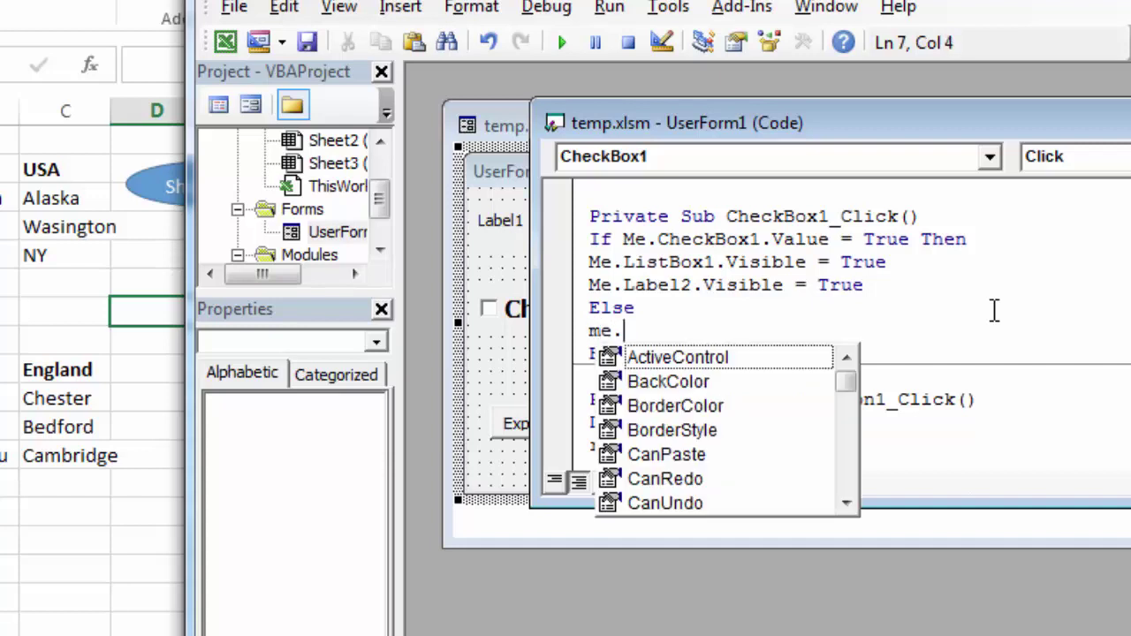
{"action": "type", "text": "listbox1.visible = "}
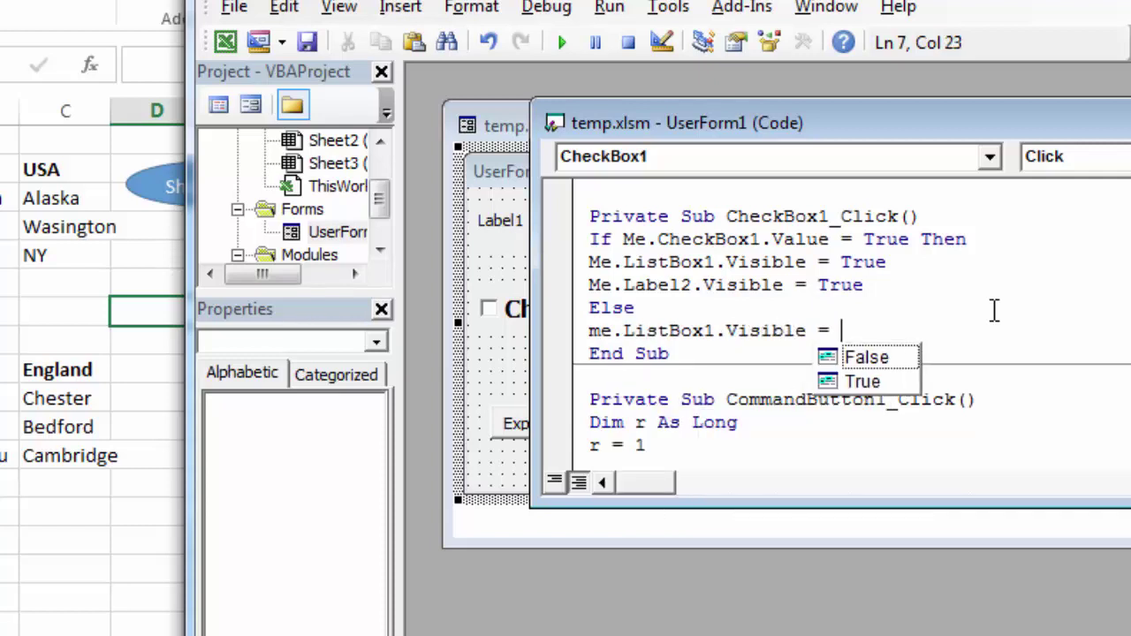
{"action": "type", "text": "false"}
{"action": "key", "text": "Return"}
Add 'Me.Label2.Visible = False' and End If, then launch the form from the worksheet
{"action": "type", "text": "me.label2"}
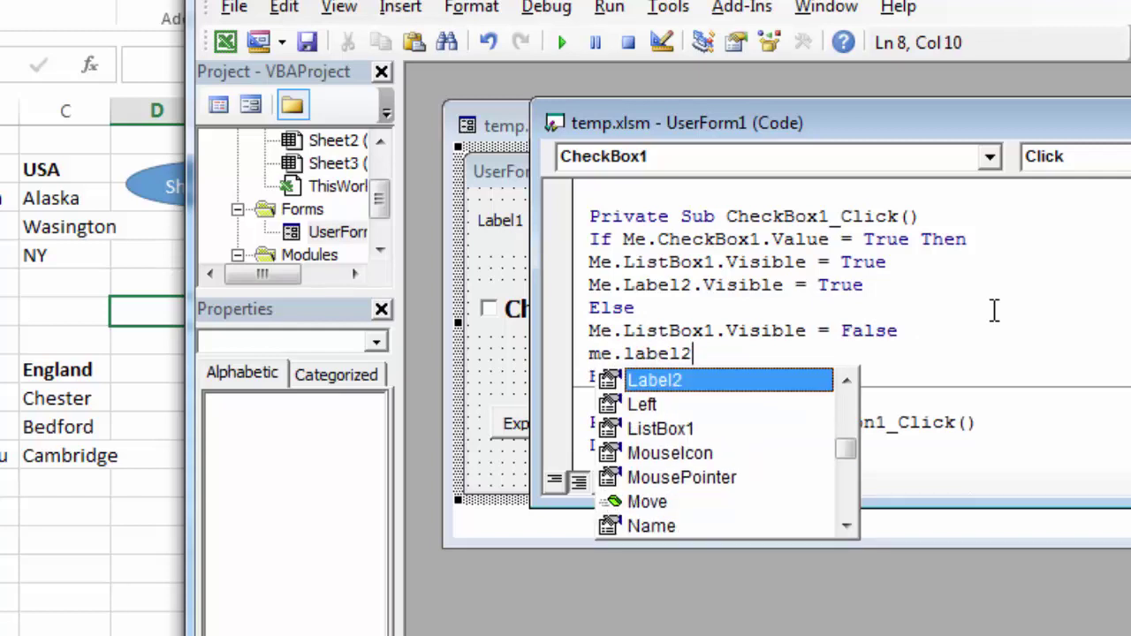
{"action": "type", "text": ".visible = "}
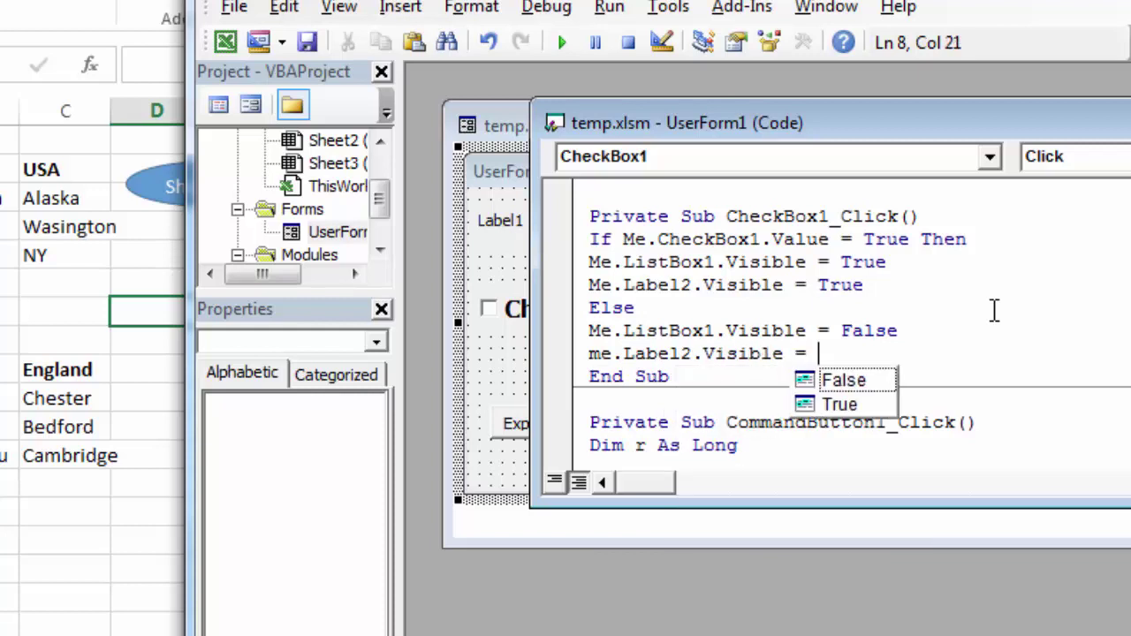
{"action": "type", "text": "false"}
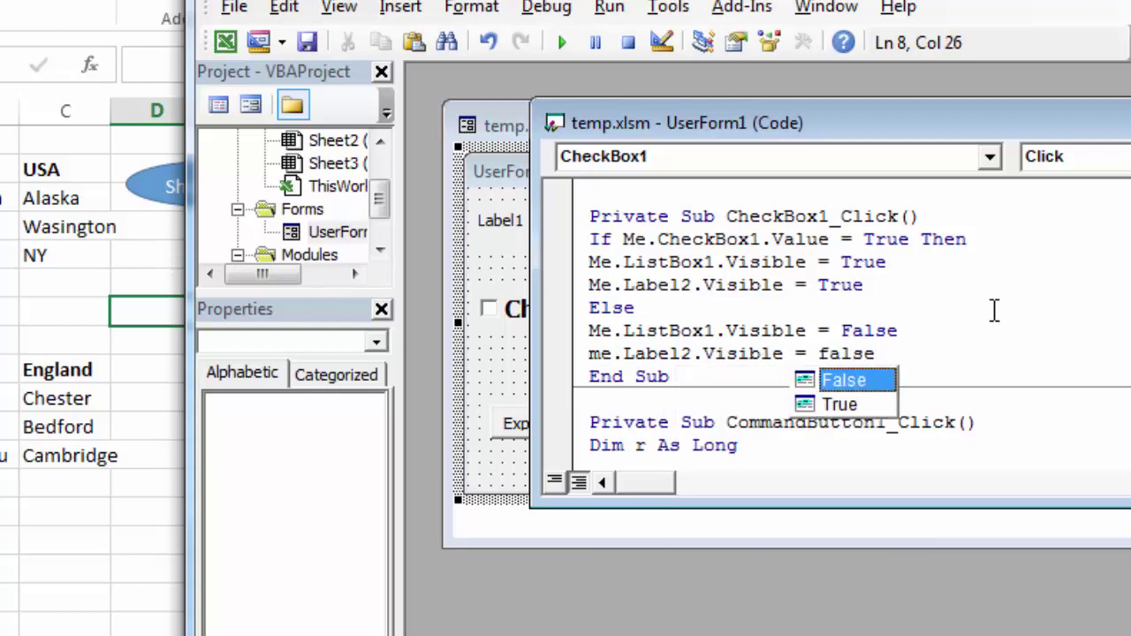
{"action": "left_click", "coordinate": [1039, 295]}
{"action": "left_click", "coordinate": [960, 354]}
{"action": "key", "text": "Return"}
{"action": "type", "text": "end if"}
{"action": "left_click", "coordinate": [871, 309]}
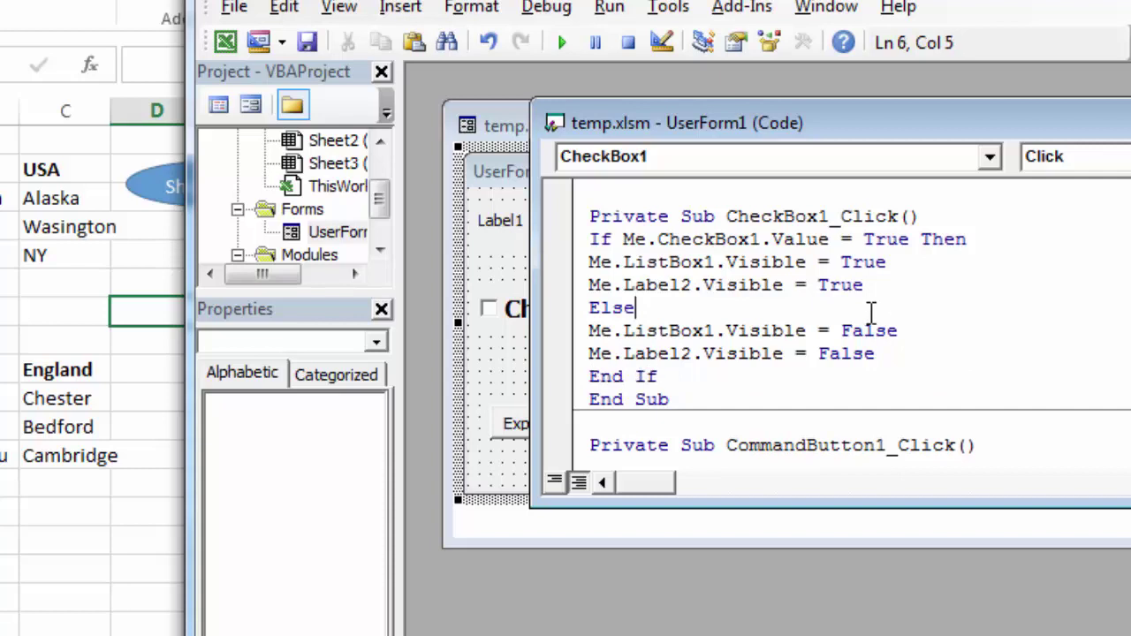
{"action": "left_click", "coordinate": [146, 257]}
{"action": "left_click", "coordinate": [193, 197]}
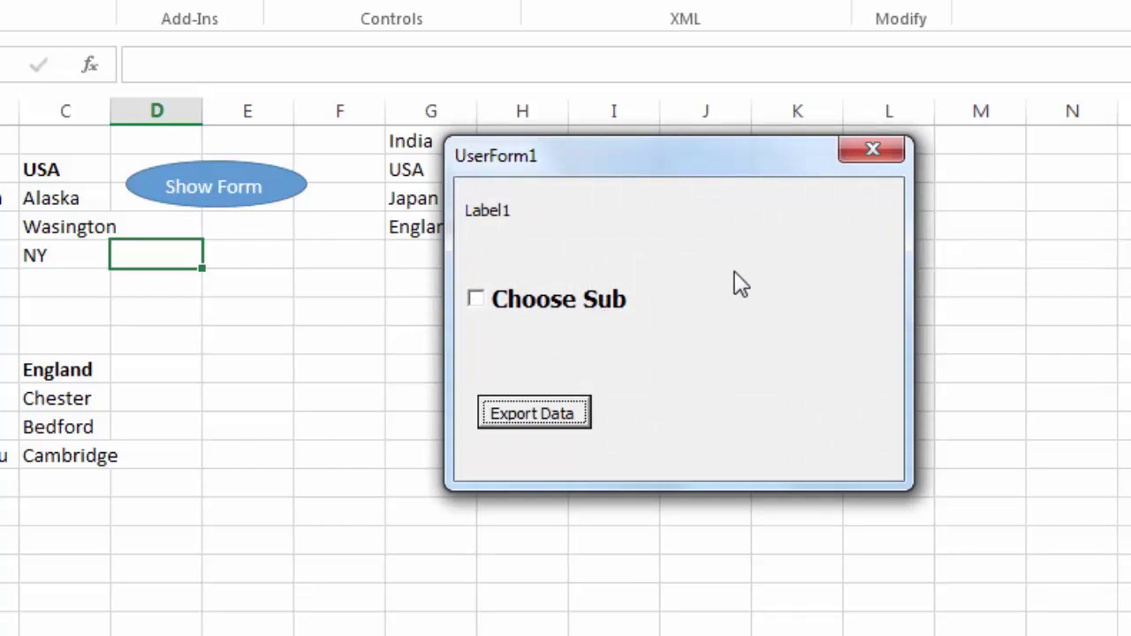
Tick Choose Sub, pick English, Physics and Chemistry, then untick and re-tick it
{"action": "left_click", "coordinate": [482, 299]}
{"action": "left_click", "coordinate": [482, 301]}
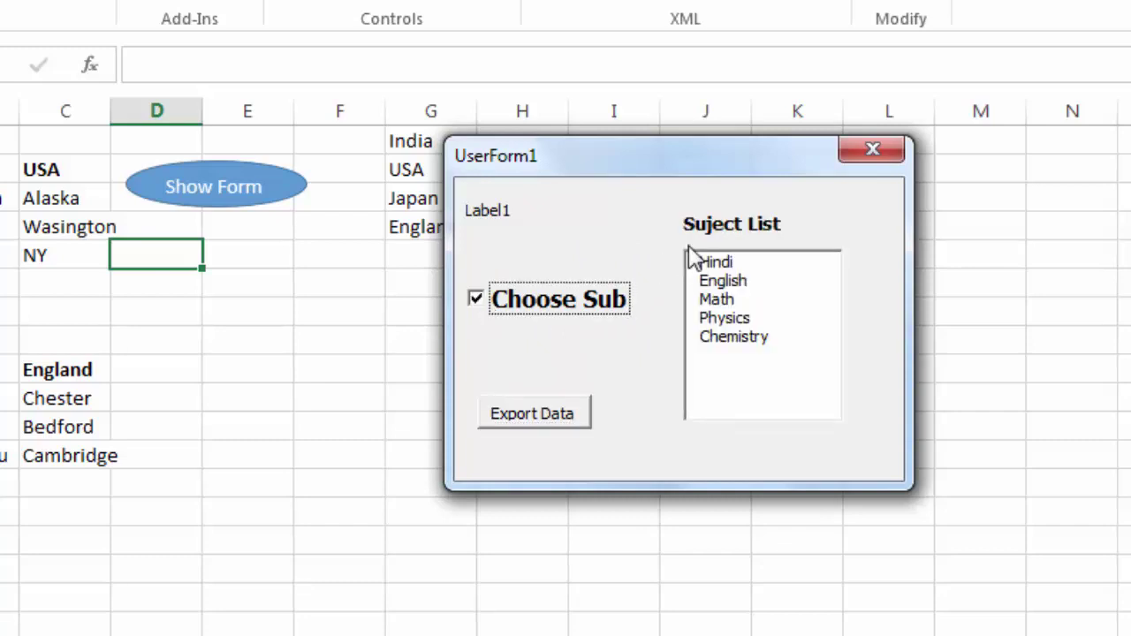
{"action": "left_click", "coordinate": [734, 282]}
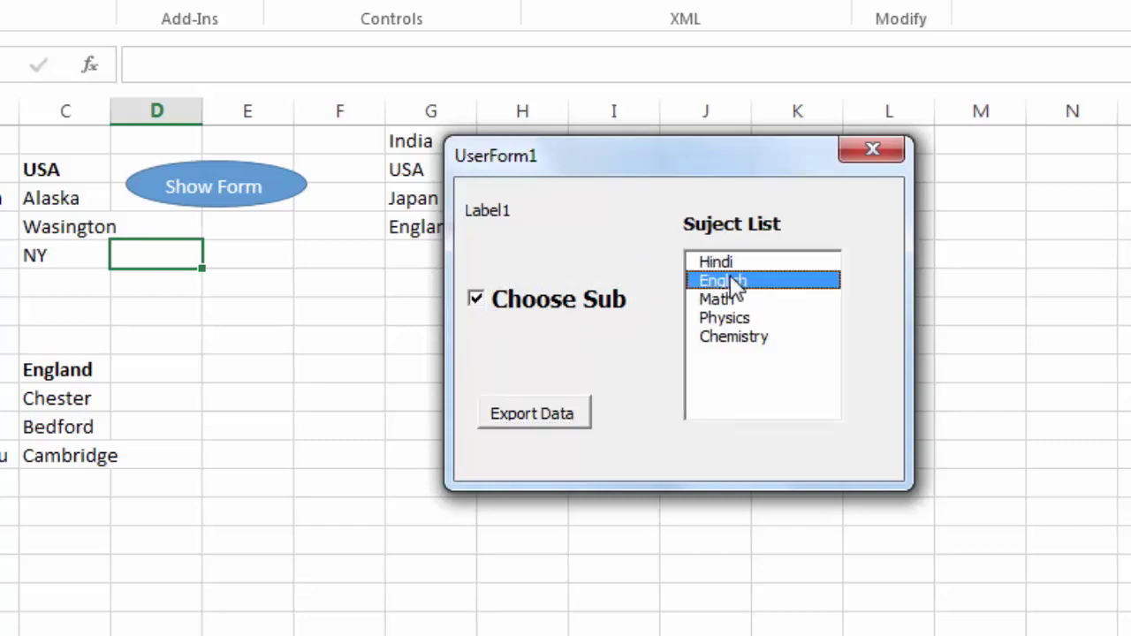
{"action": "left_click", "coordinate": [733, 319]}
{"action": "left_click", "coordinate": [733, 337]}
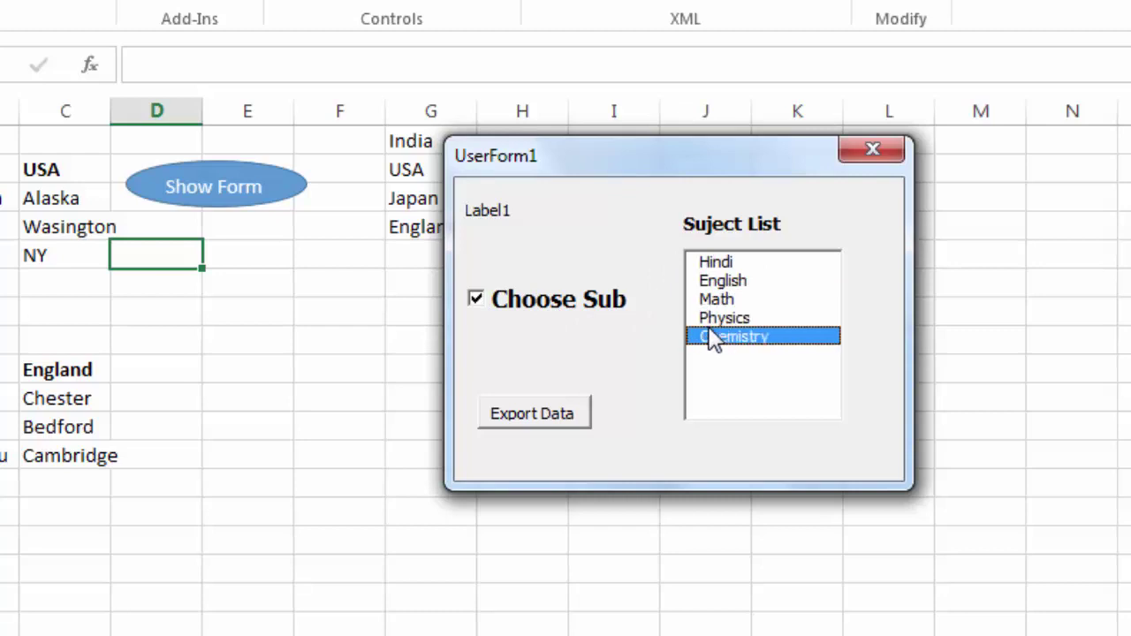
{"action": "left_click", "coordinate": [483, 309]}
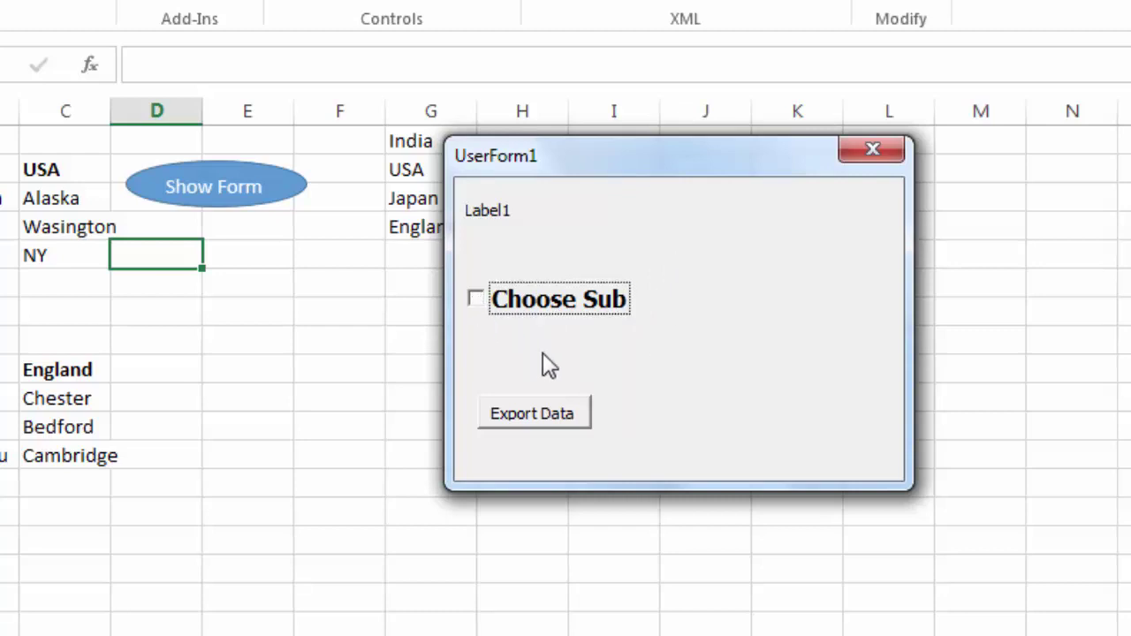
{"action": "left_click", "coordinate": [476, 301]}
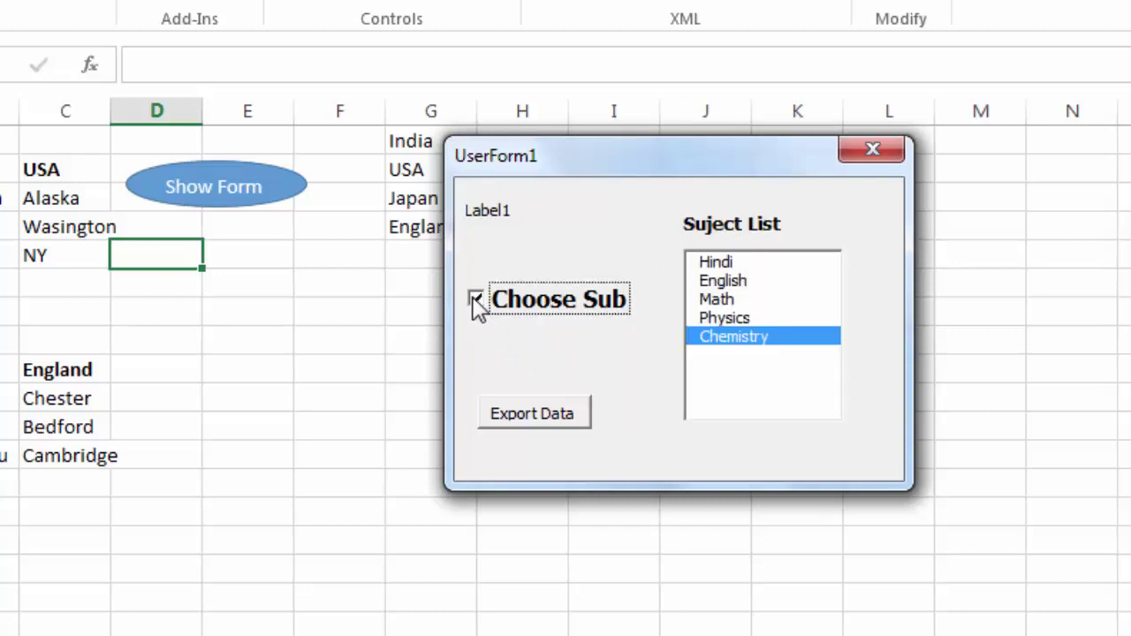